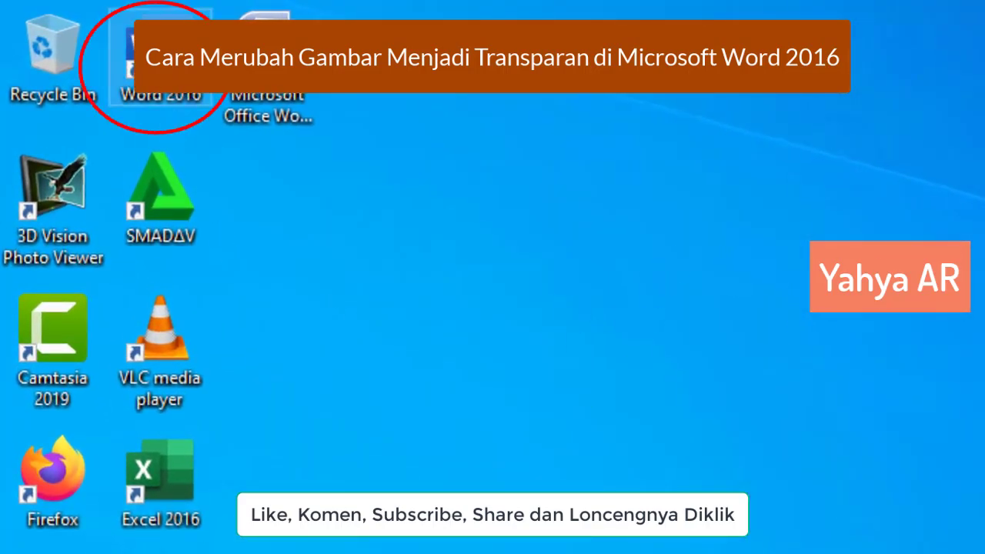
# Launch Word 2016 and open the PROPOSAL seminar document from the recent files.
pyautogui.doubleClick(160, 54)
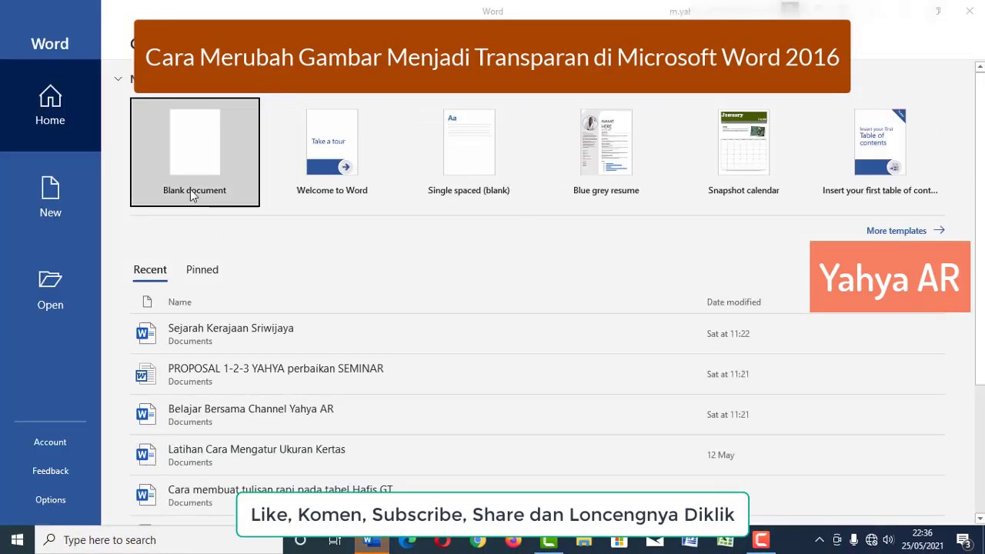
pyautogui.click(182, 150)
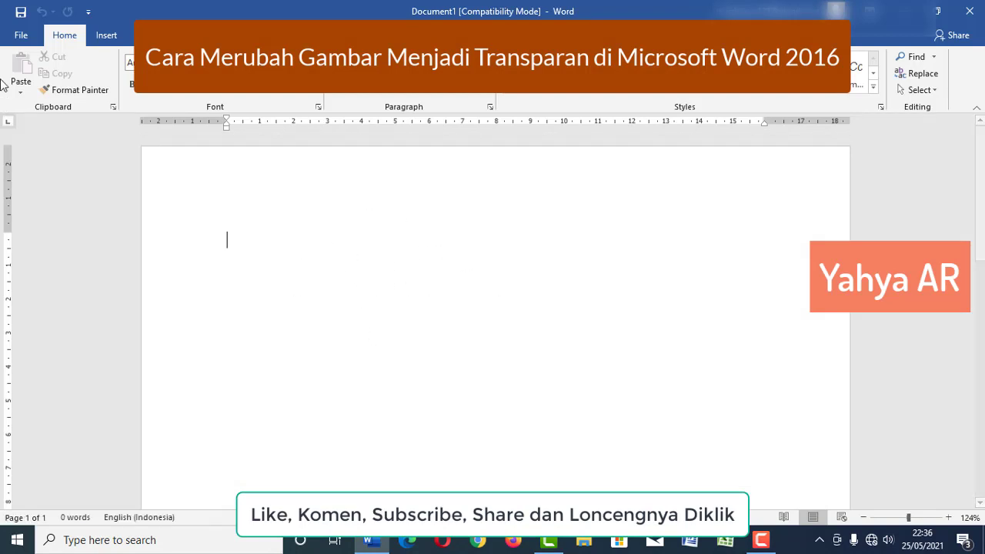
pyautogui.click(20, 34)
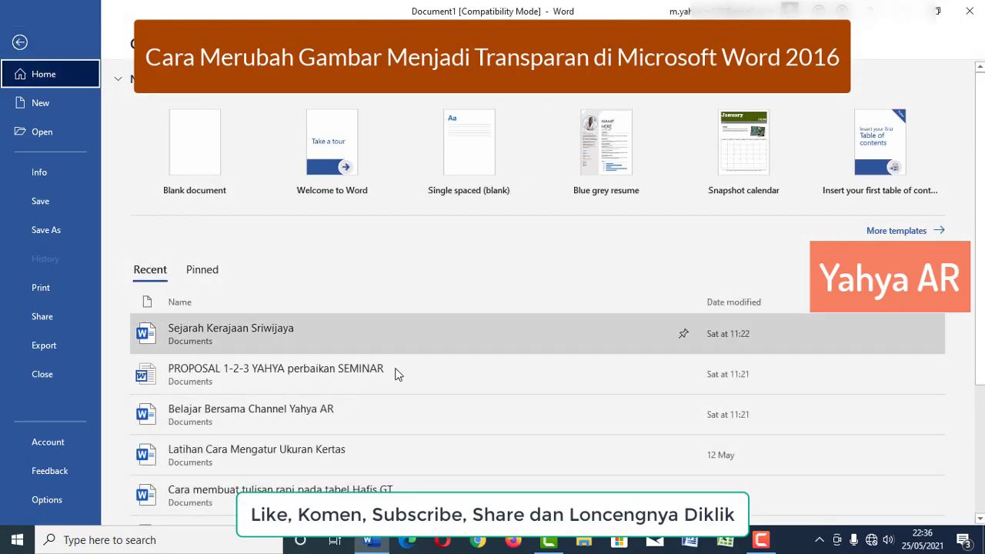
pyautogui.click(33, 106)
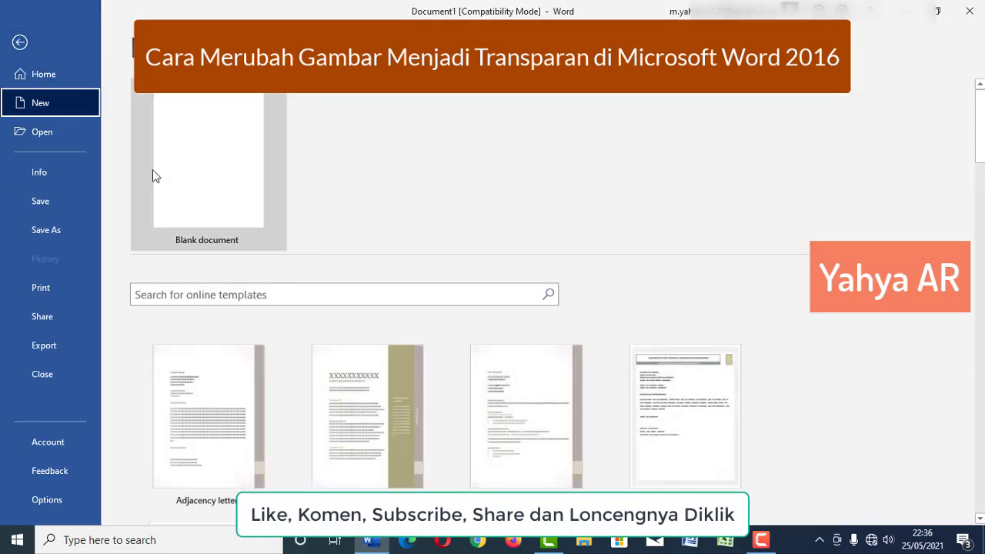
pyautogui.click(15, 134)
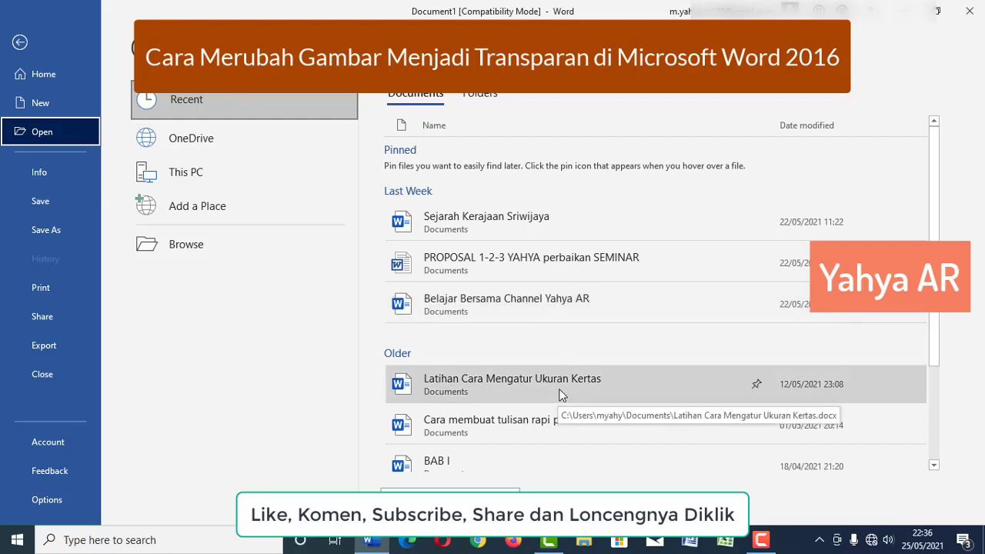
pyautogui.click(555, 265)
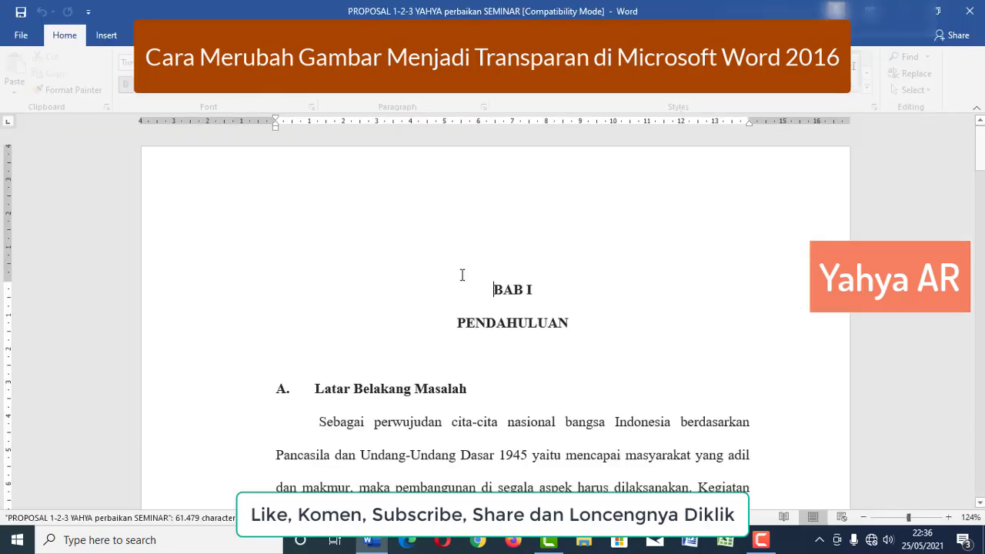
# Select the chapter text from BAB I PENDAHULUAN onward and copy it.
pyautogui.scroll(-5, 198, 263)
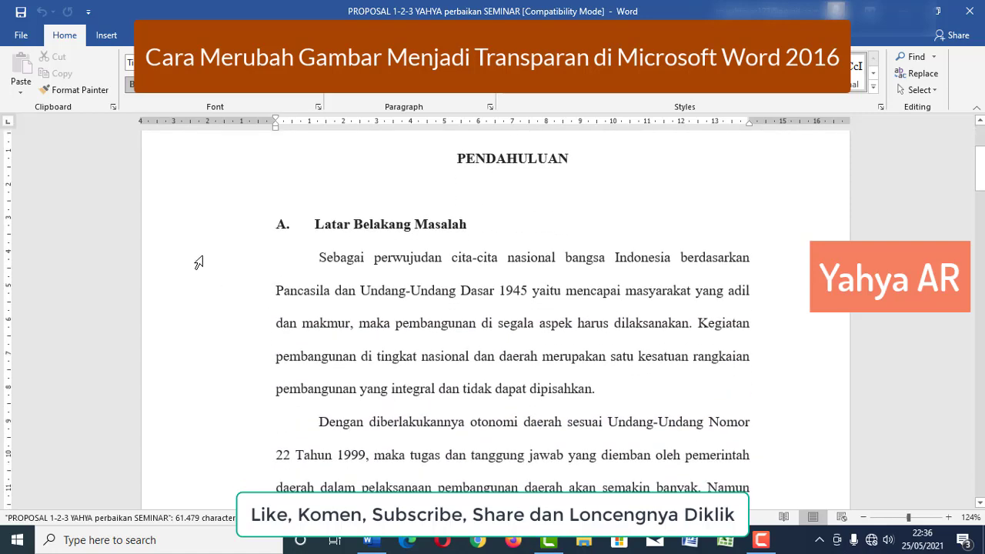
pyautogui.scroll(3, 201, 226)
pyautogui.moveTo(183, 220)
pyautogui.mouseDown()
pyautogui.moveTo(198, 452)
pyautogui.moveTo(214, 460)
pyautogui.mouseUp()
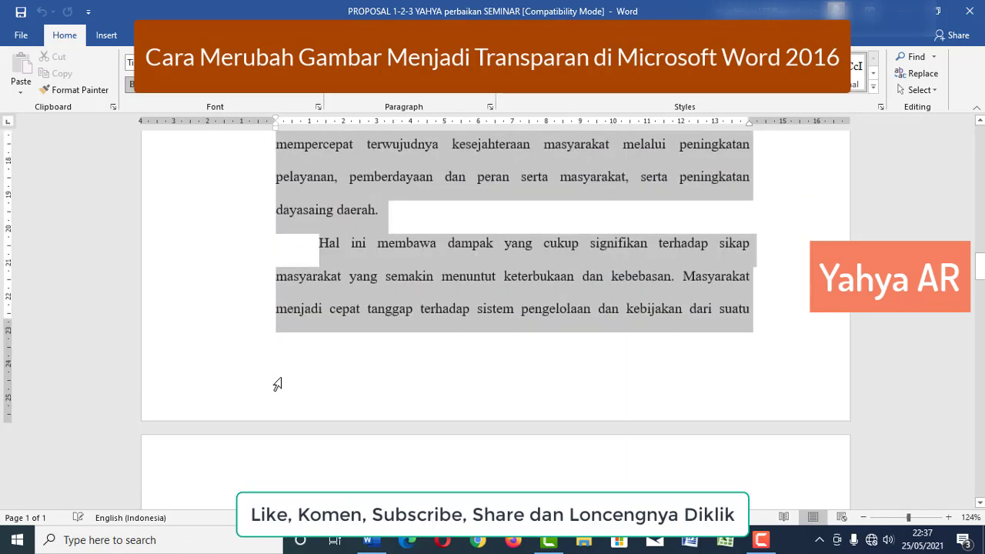
pyautogui.moveTo(214, 460)
pyautogui.mouseDown()
pyautogui.moveTo(243, 551)
pyautogui.moveTo(281, 371)
pyautogui.mouseUp()
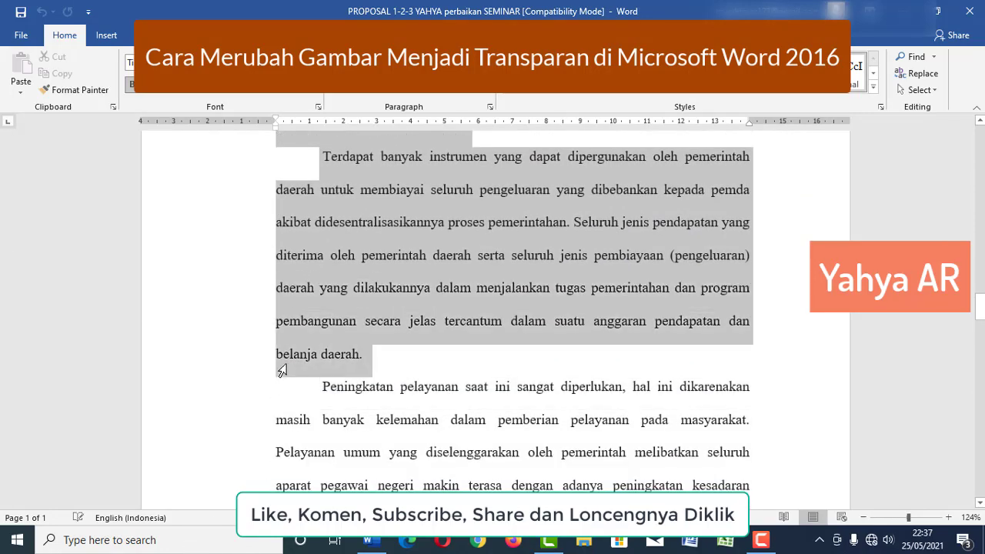
pyautogui.rightClick(412, 197)
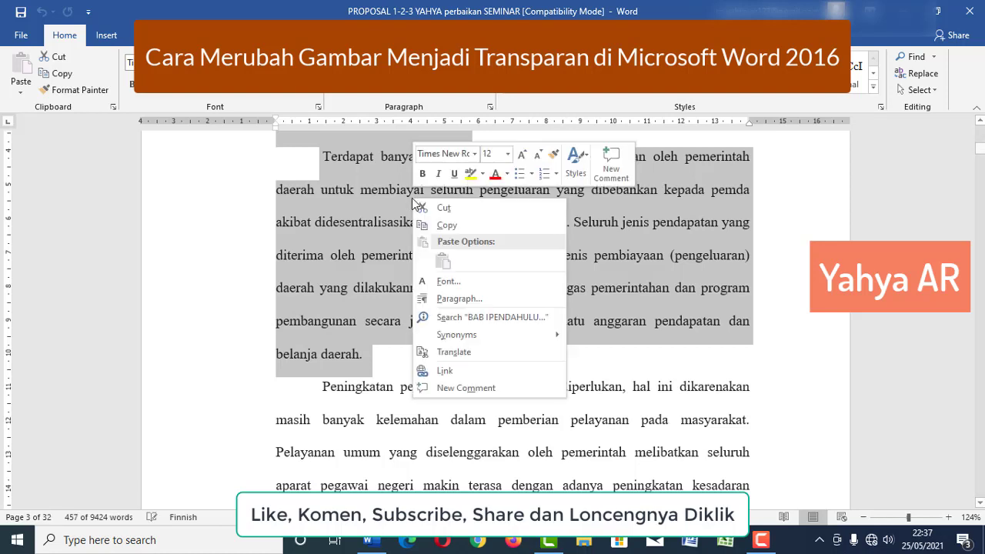
pyautogui.click(462, 227)
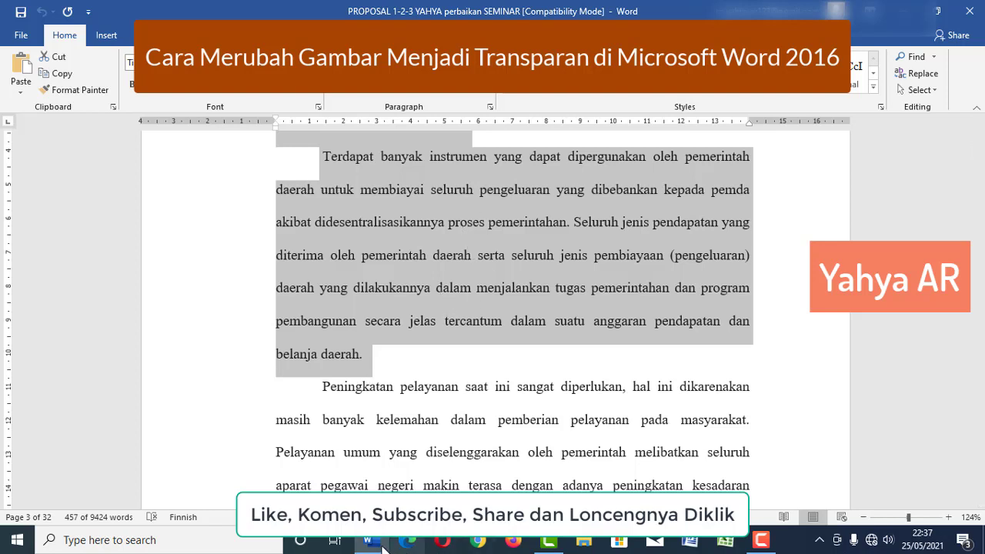
# Minimise and restore the Word window, then go to the File backstage.
pyautogui.moveTo(383, 545)
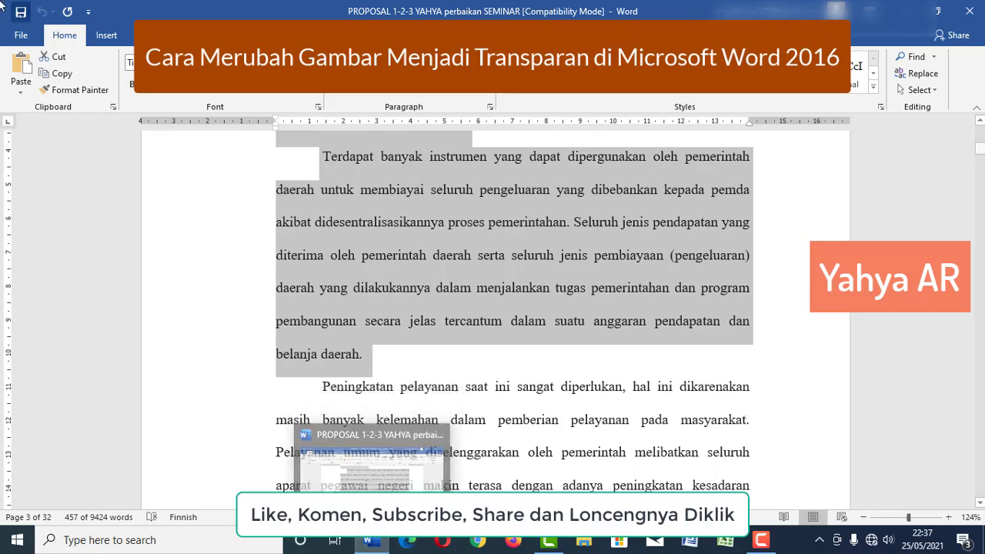
pyautogui.click(904, 11)
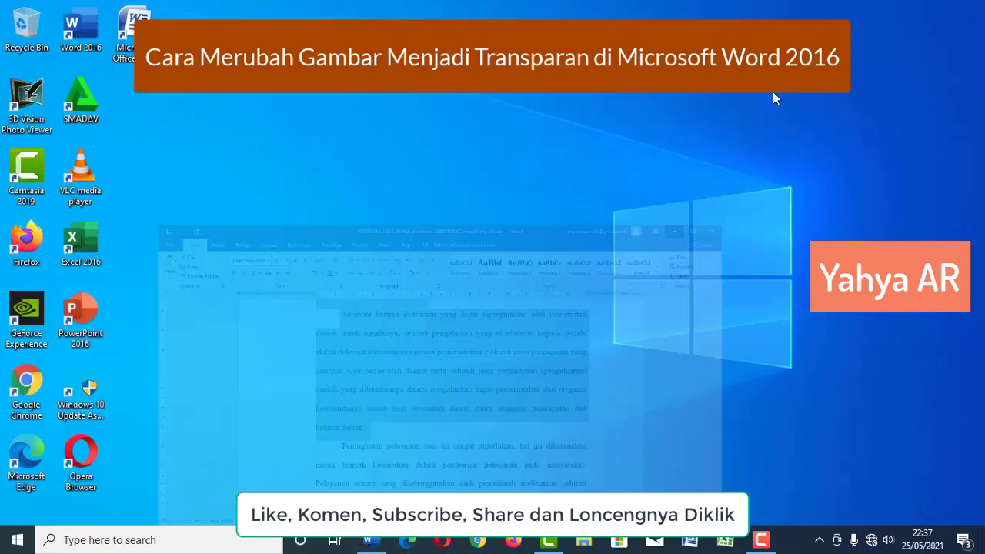
pyautogui.click(370, 540)
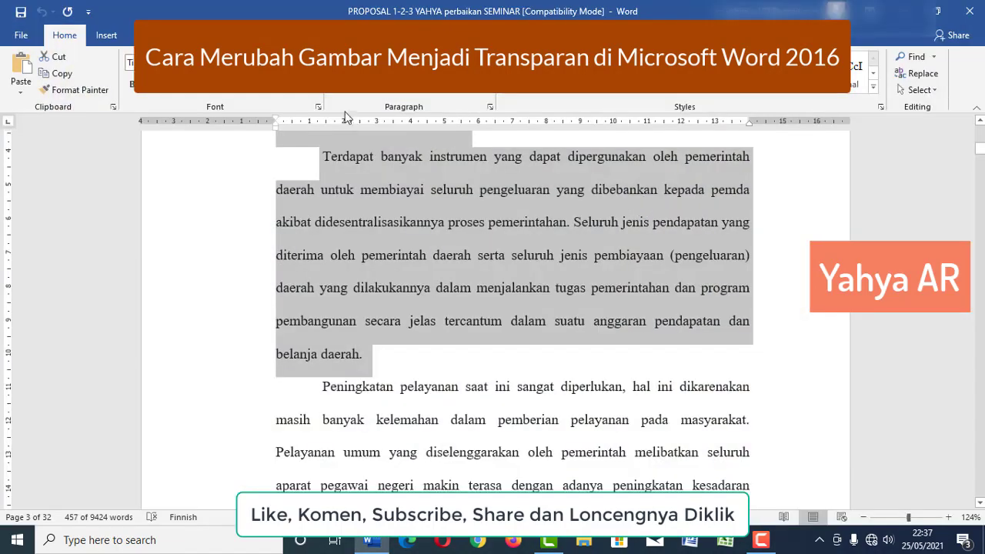
pyautogui.click(21, 36)
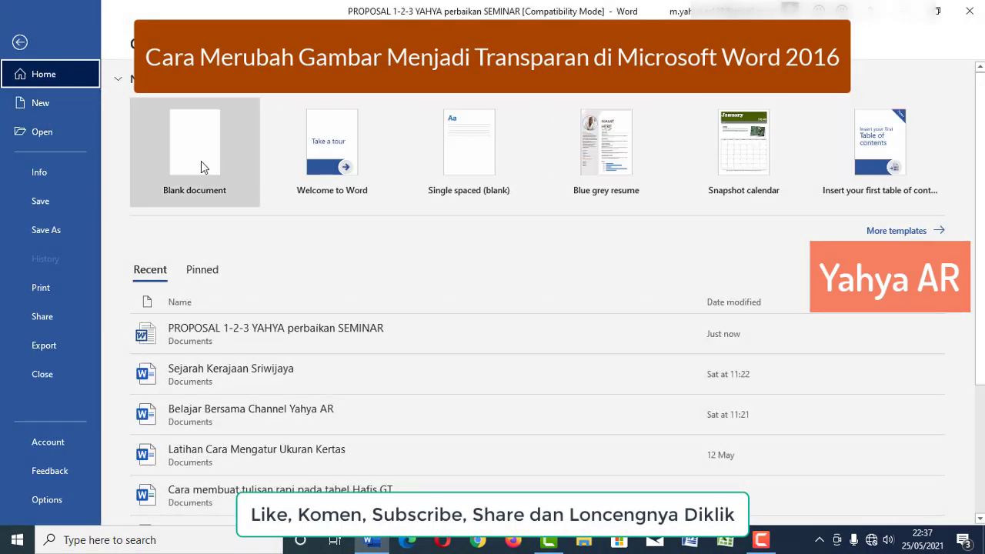
# Create a blank document, paste the chapter text with Keep Source Formatting, and review it.
pyautogui.click(201, 161)
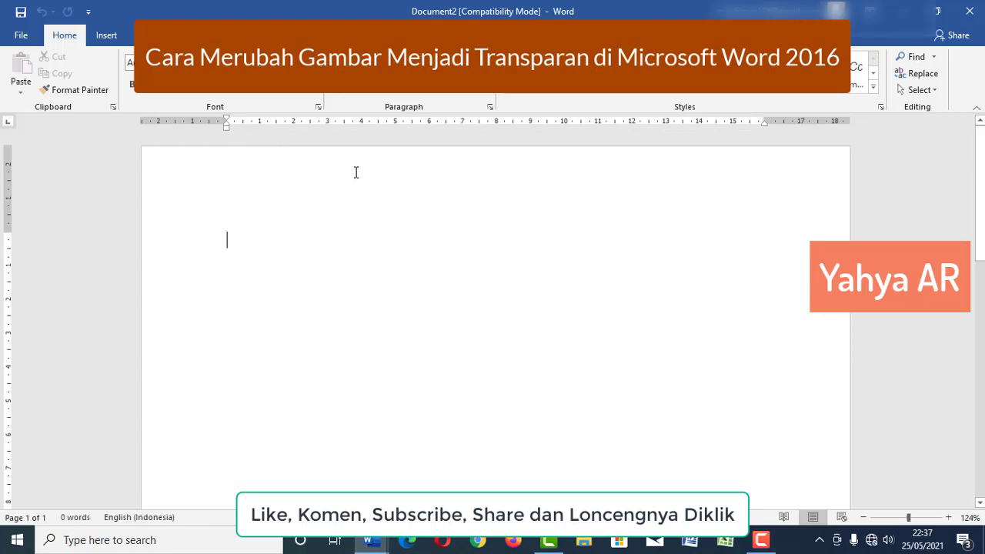
pyautogui.rightClick(244, 239)
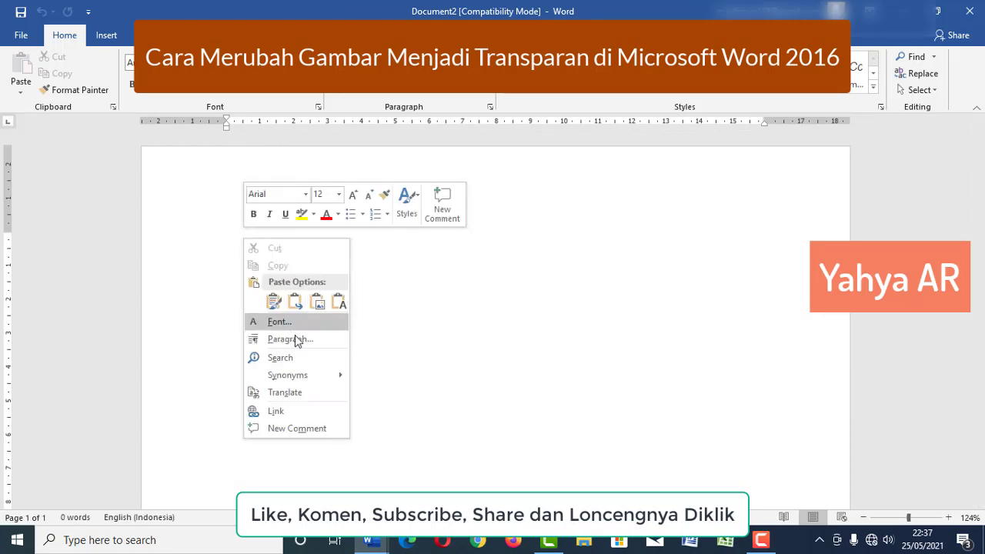
pyautogui.click(275, 301)
pyautogui.scroll(4, 413, 278)
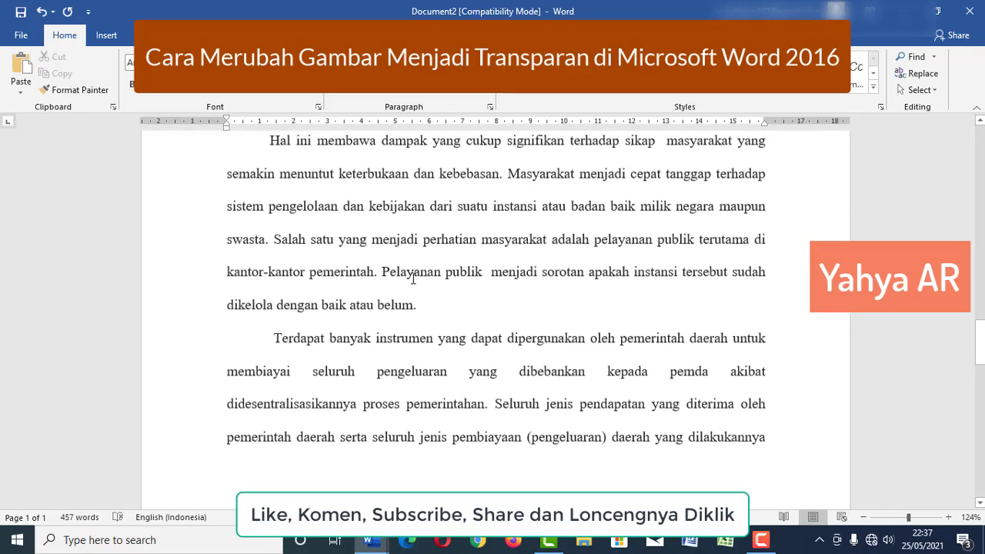
pyautogui.scroll(3, 413, 278)
pyautogui.scroll(5, 413, 278)
pyautogui.scroll(5, 413, 279)
pyautogui.scroll(5, 413, 278)
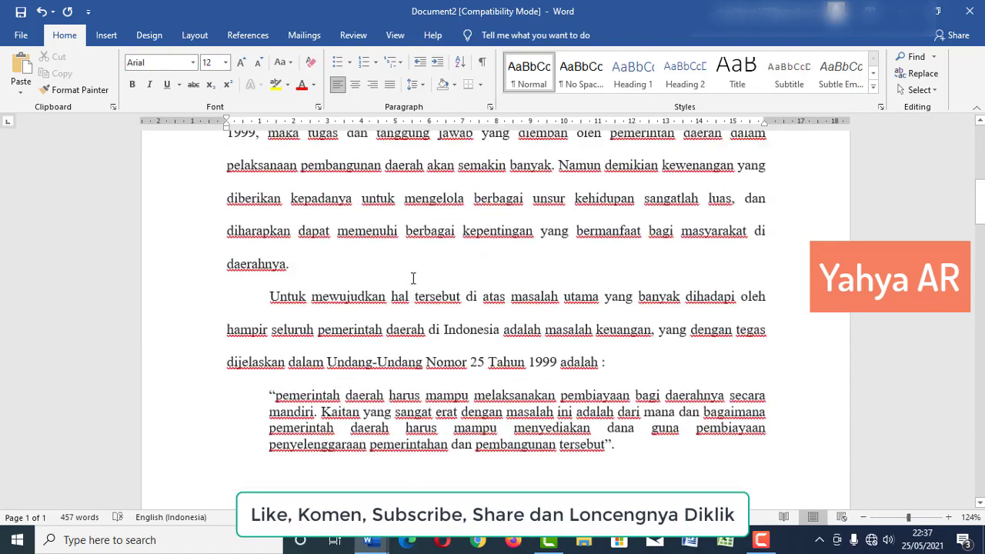
pyautogui.scroll(3, 413, 278)
pyautogui.scroll(1, 413, 278)
pyautogui.scroll(5, 413, 279)
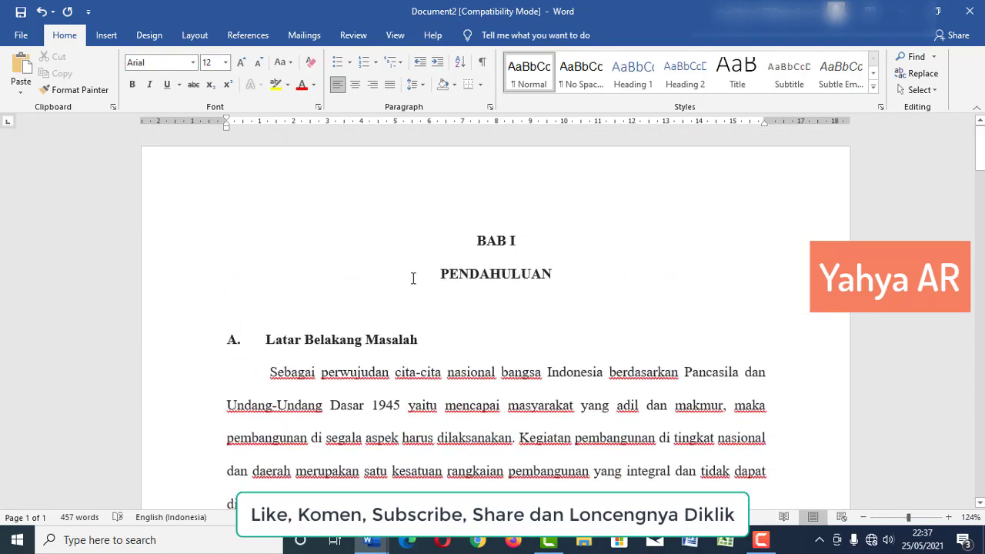
pyautogui.scroll(-2, 386, 298)
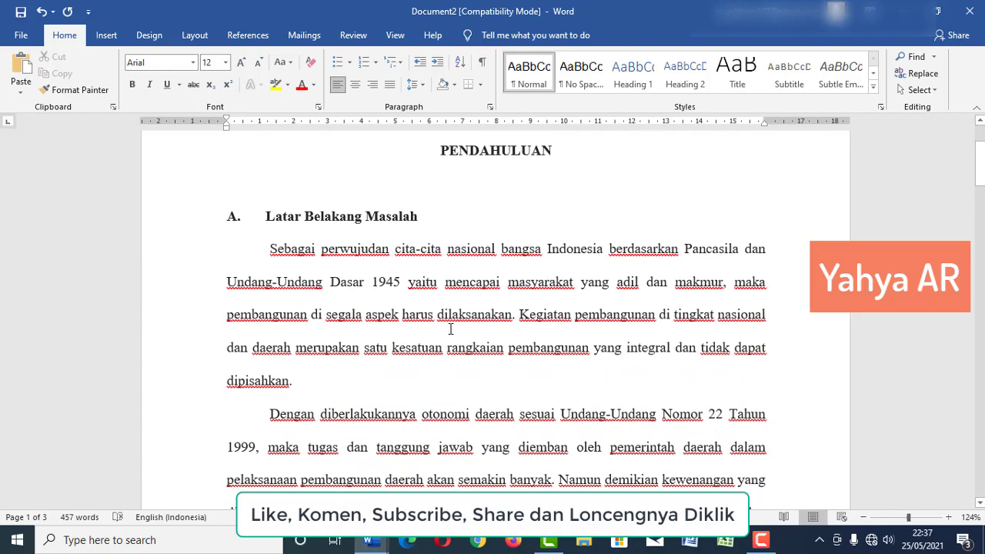
pyautogui.scroll(-2, 451, 325)
pyautogui.scroll(-5, 451, 326)
pyautogui.scroll(5, 453, 349)
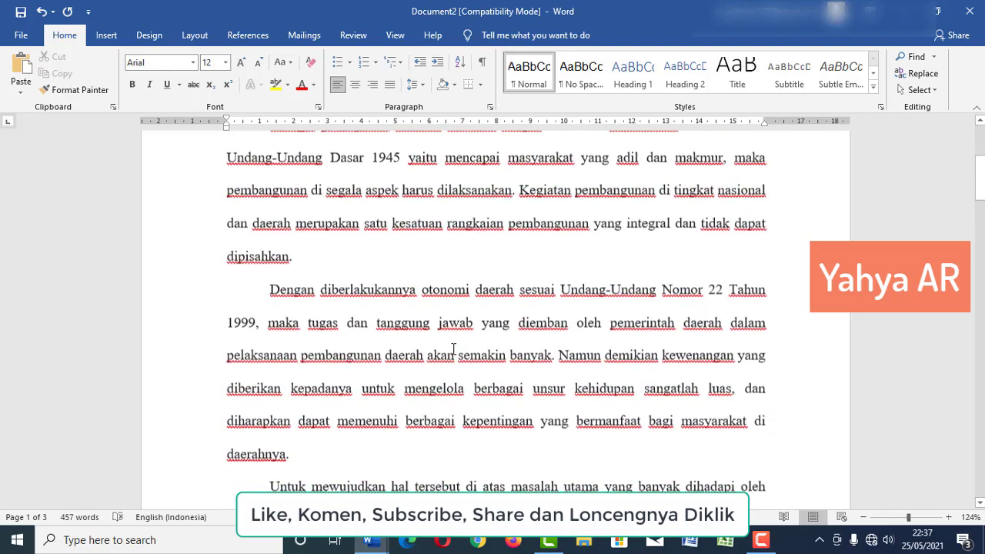
pyautogui.scroll(4, 453, 350)
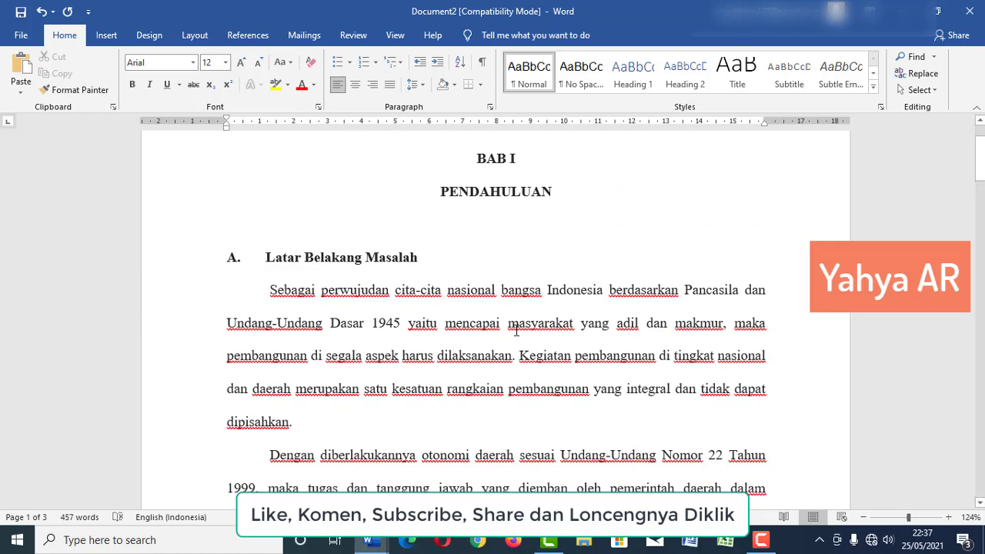
pyautogui.scroll(-1, 516, 303)
pyautogui.scroll(-1, 516, 303)
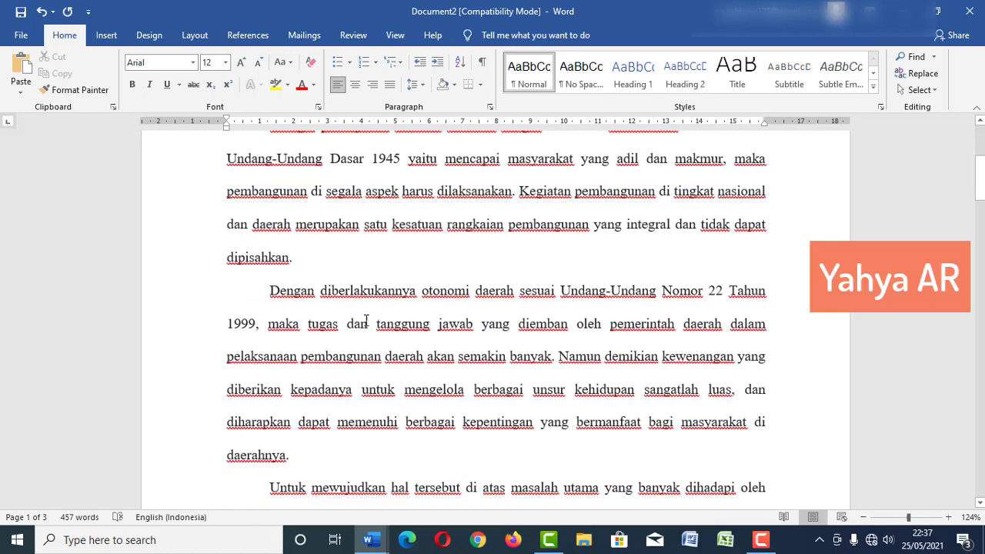
pyautogui.scroll(2, 358, 323)
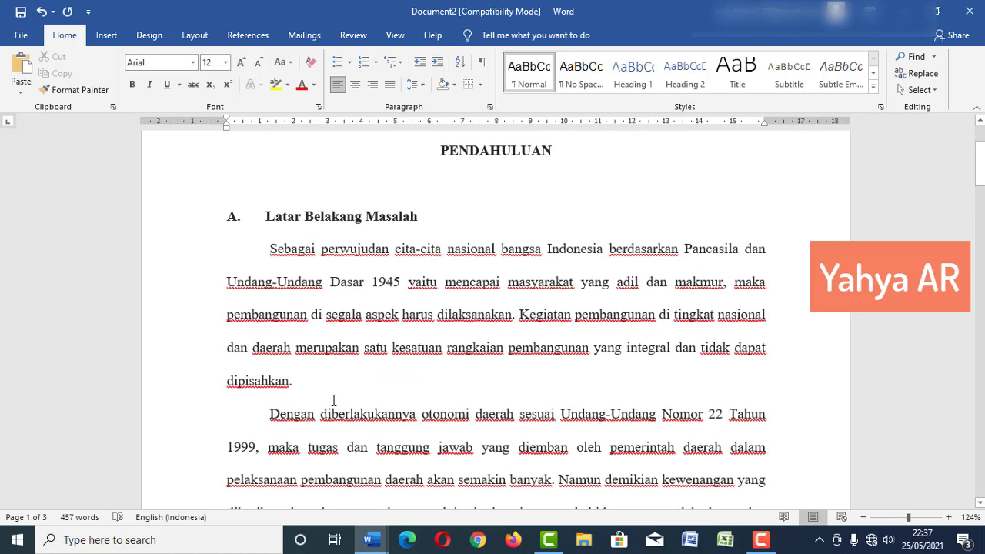
pyautogui.click(308, 383)
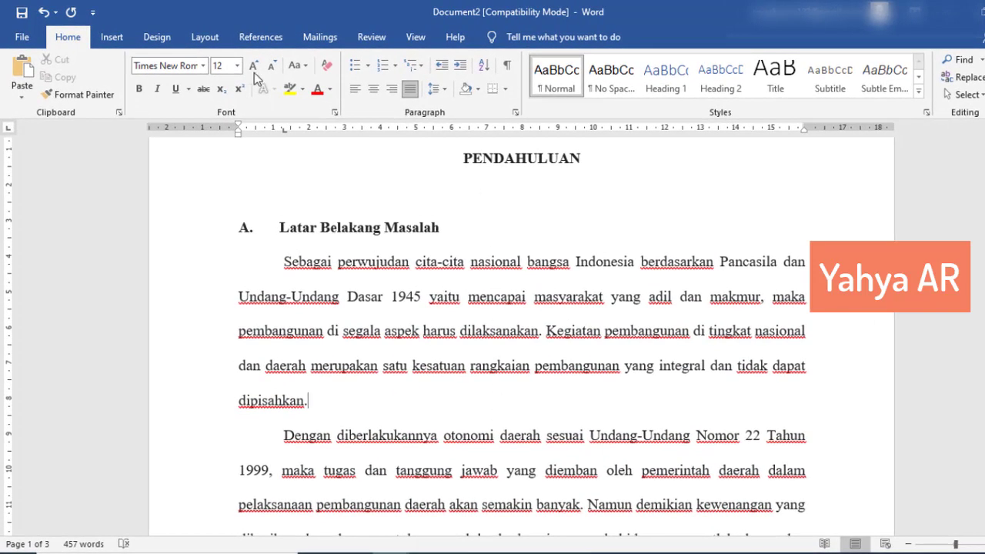
pyautogui.click(114, 40)
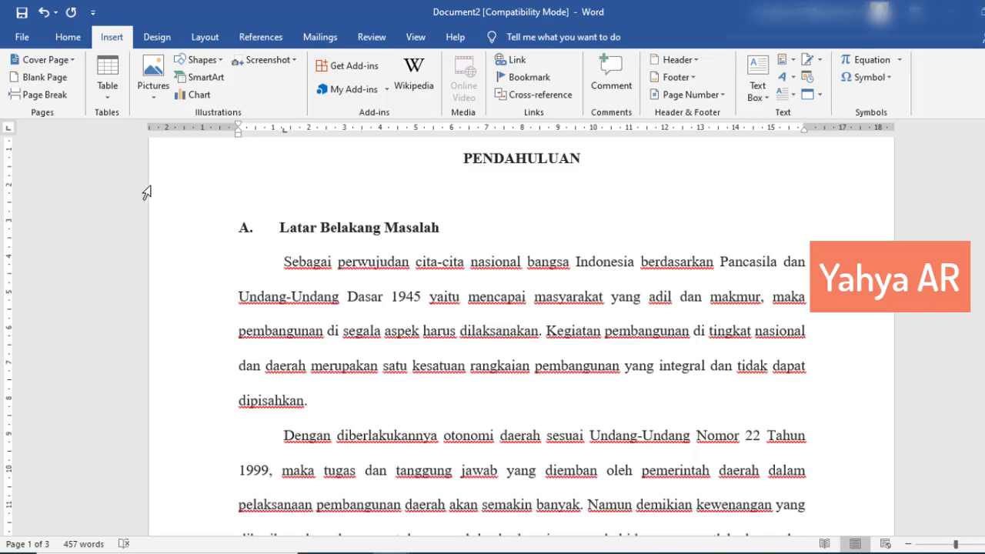
pyautogui.click(153, 83)
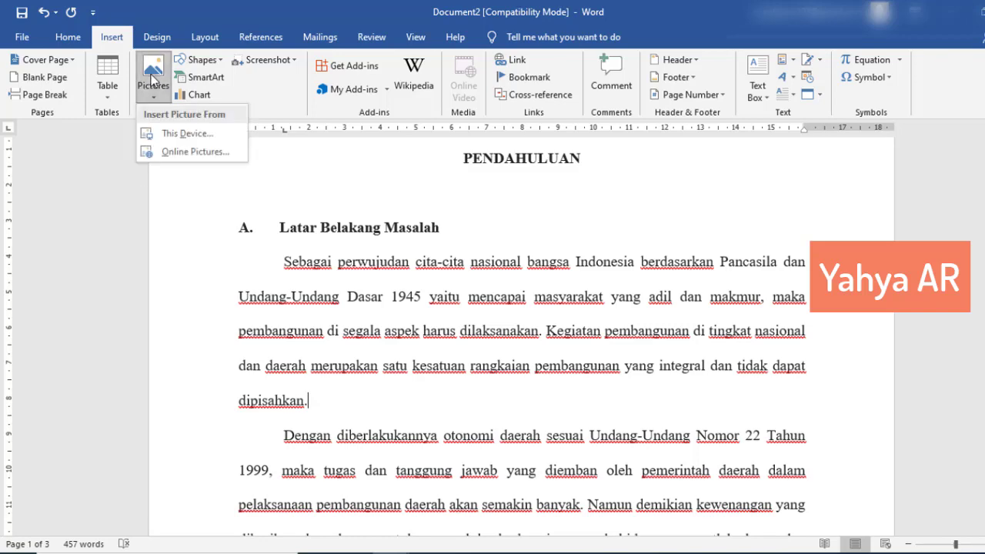
pyautogui.click(196, 133)
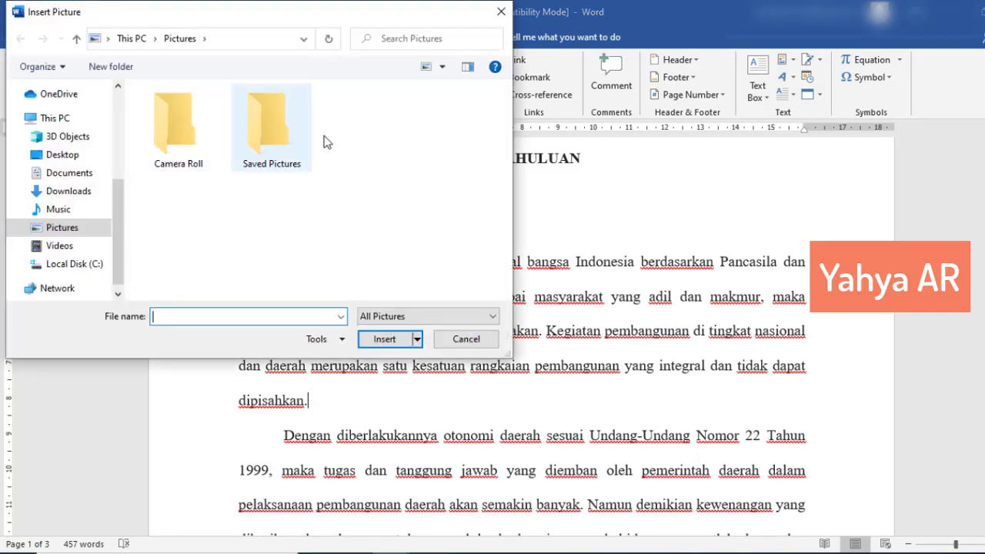
pyautogui.click(77, 266)
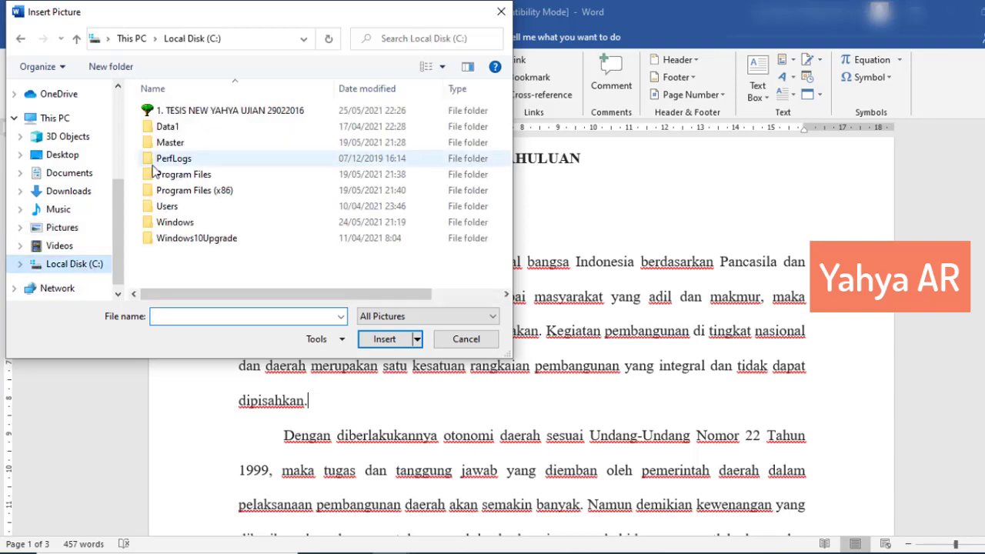
pyautogui.doubleClick(314, 126)
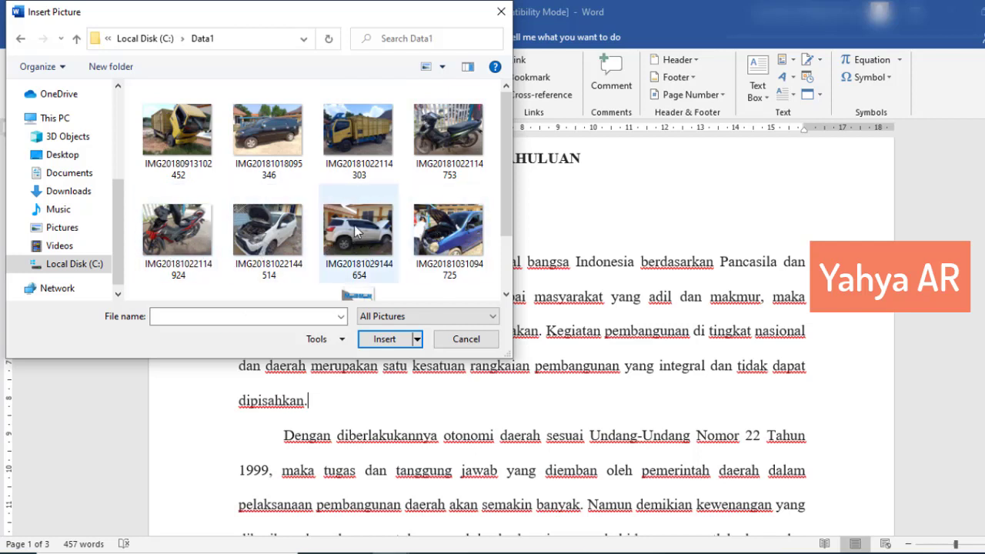
pyautogui.click(267, 130)
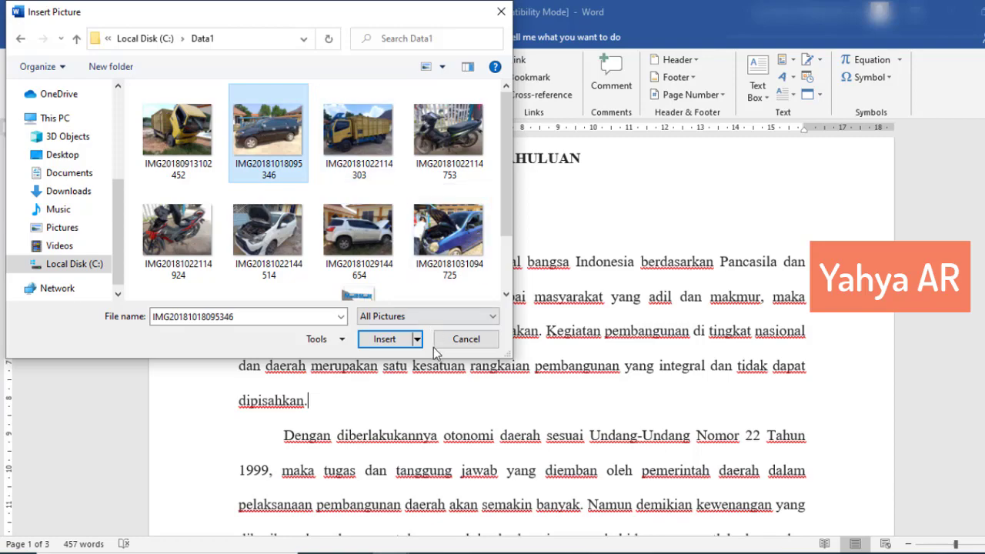
pyautogui.click(385, 339)
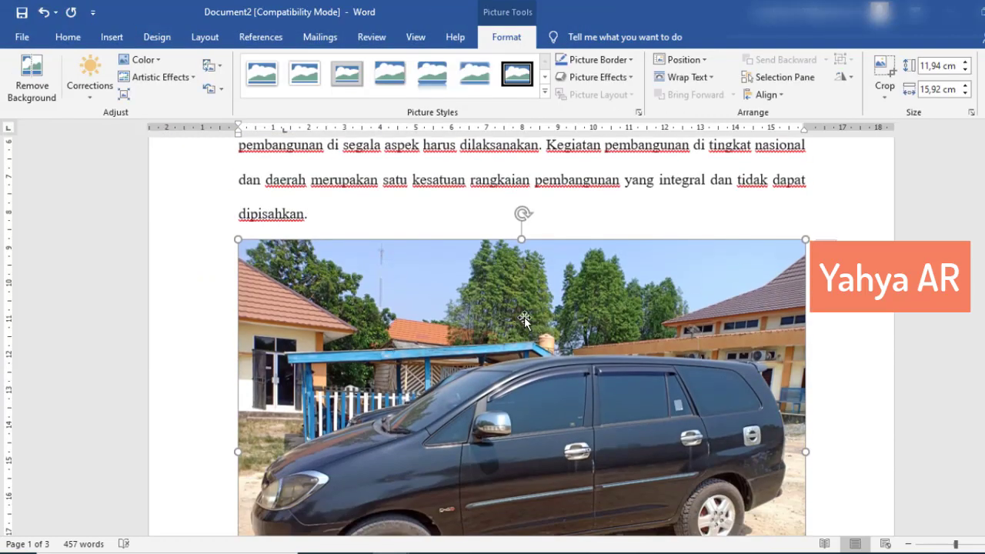
# Drag the car photo's sizing handles until it measures 3,65 cm high by 8,47 cm wide.
pyautogui.scroll(-5, 523, 319)
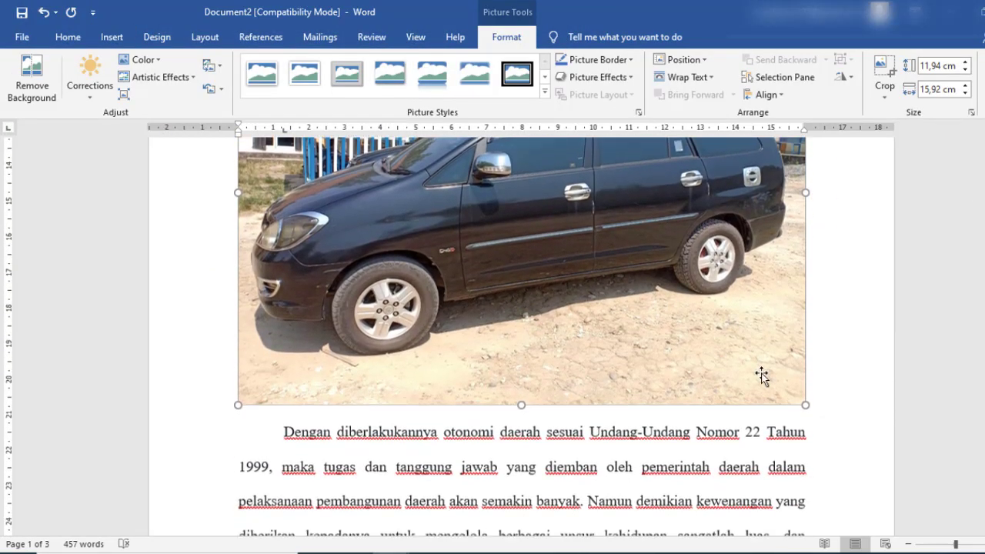
pyautogui.scroll(5, 785, 286)
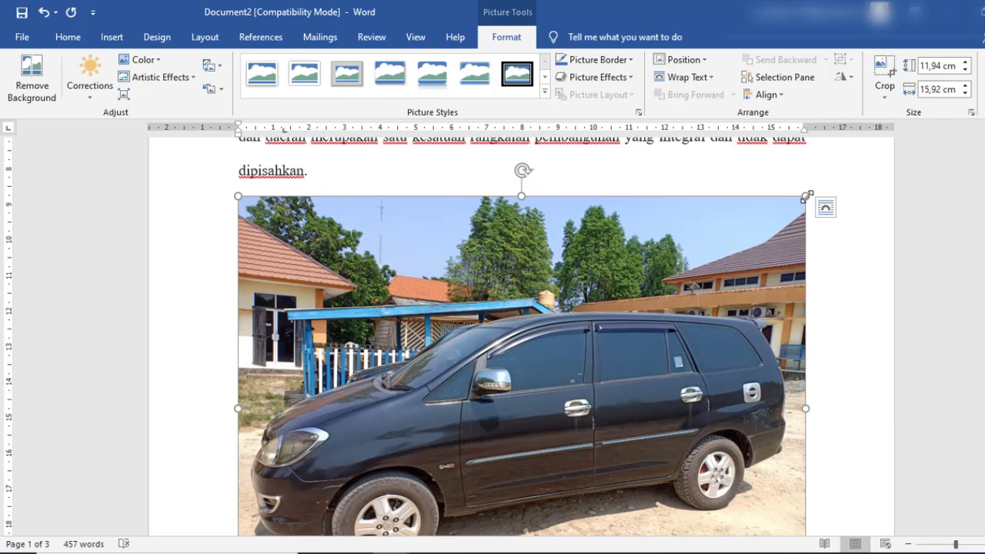
pyautogui.moveTo(806, 196)
pyautogui.mouseDown()
pyautogui.moveTo(750, 162)
pyautogui.moveTo(719, 162)
pyautogui.mouseUp()
pyautogui.scroll(1, 523, 285)
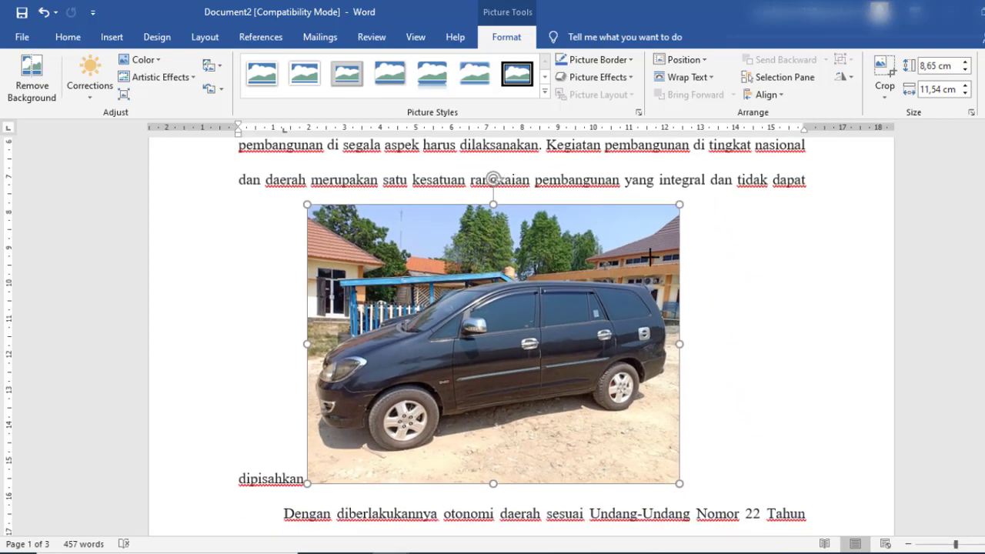
pyautogui.moveTo(718, 207); pyautogui.dragTo(619, 285)
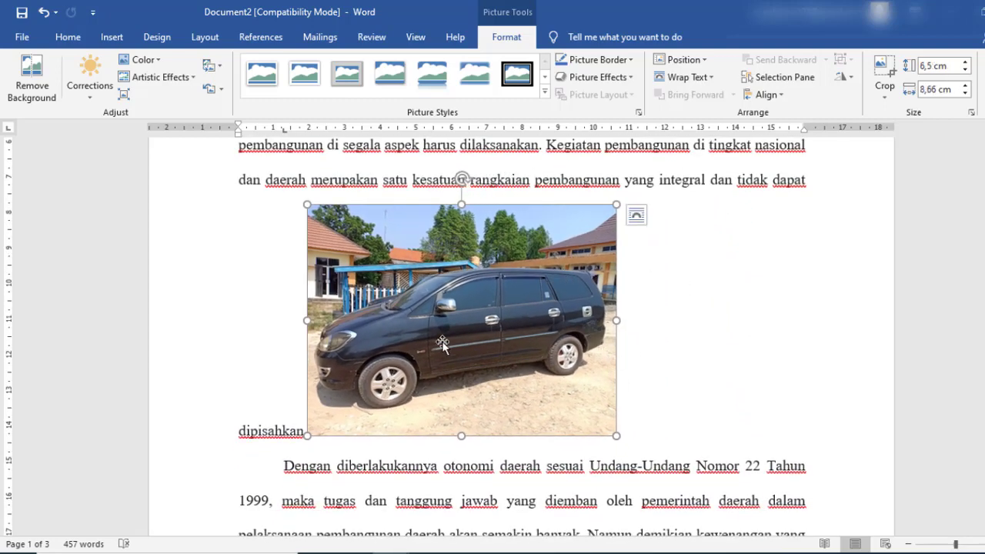
pyautogui.moveTo(462, 207)
pyautogui.mouseDown()
pyautogui.moveTo(472, 372)
pyautogui.moveTo(467, 334)
pyautogui.mouseUp()
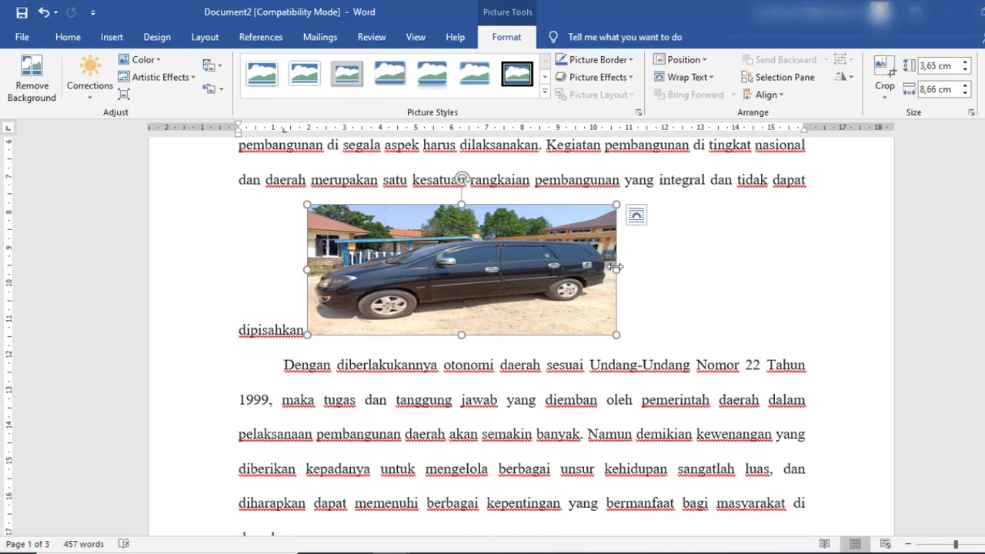
pyautogui.moveTo(618, 269); pyautogui.dragTo(609, 270)
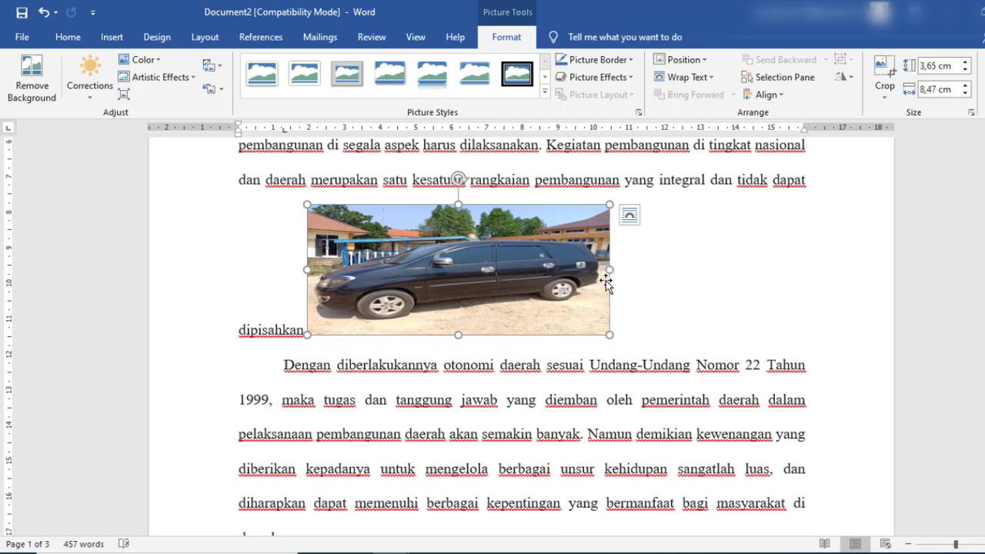
pyautogui.scroll(2, 638, 227)
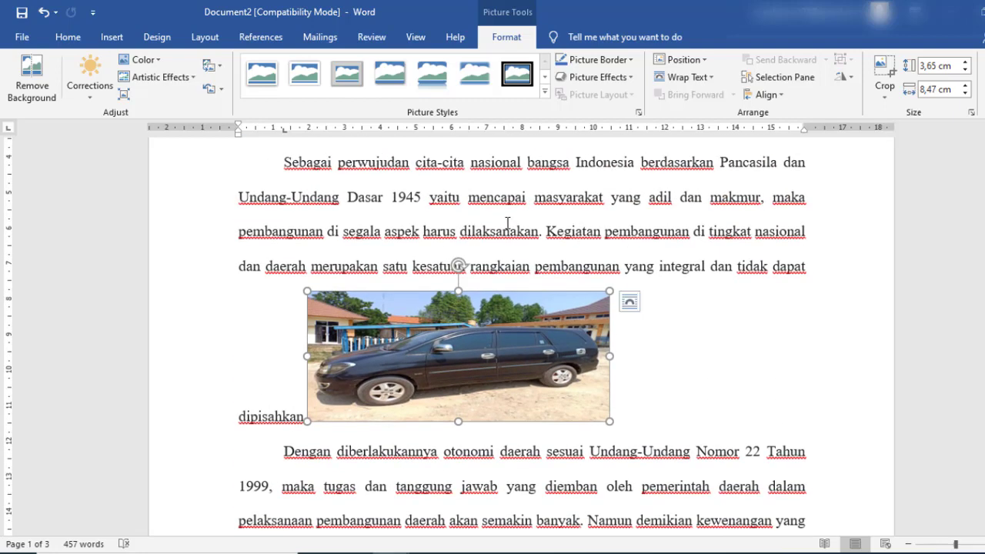
pyautogui.scroll(2, 516, 231)
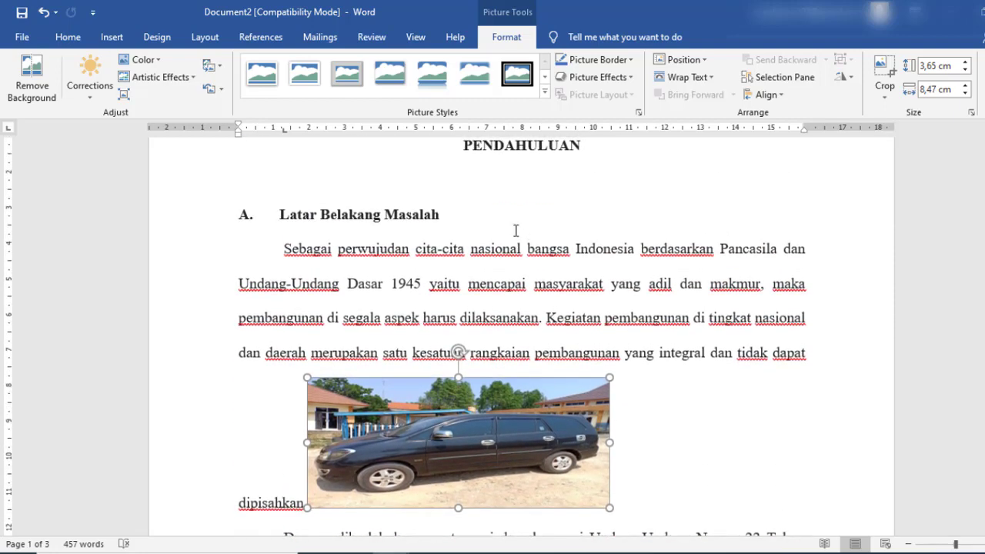
pyautogui.scroll(-2, 516, 231)
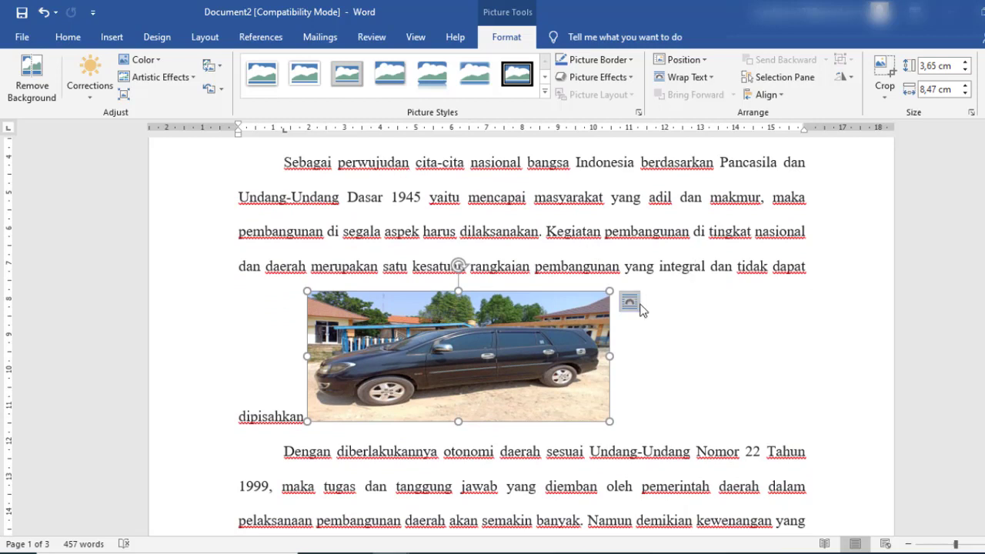
# Set the car photo's text wrapping to Behind Text and check the result.
pyautogui.rightClick(495, 329)
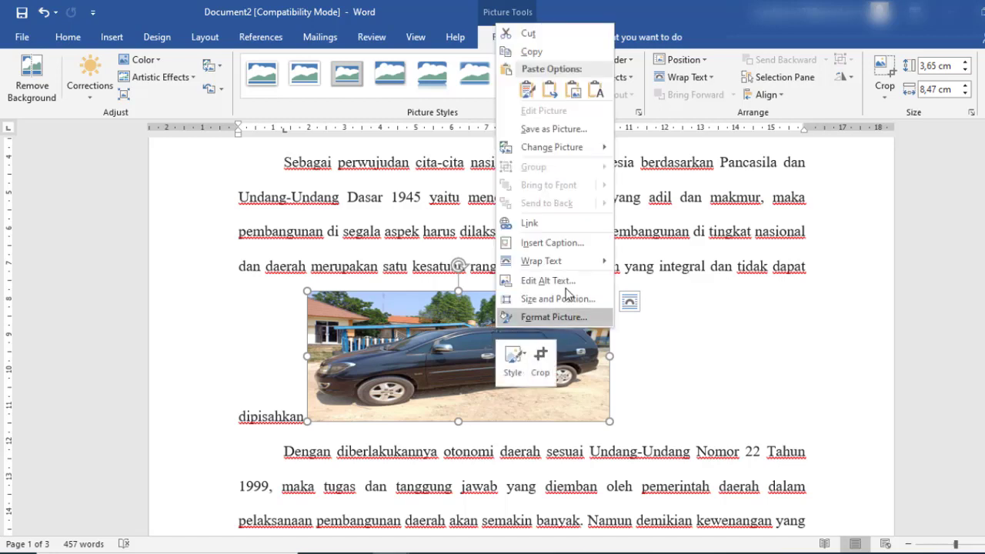
pyautogui.moveTo(573, 264)
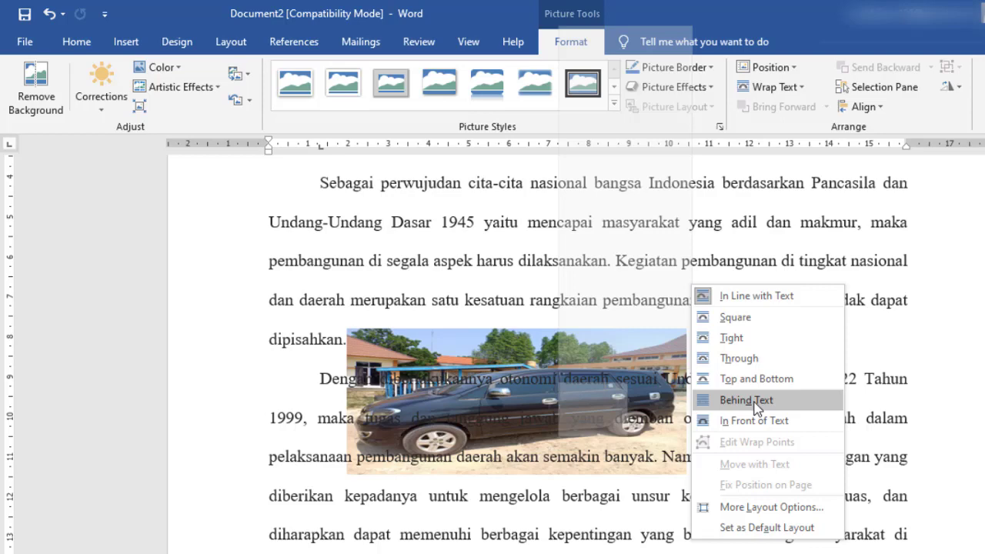
pyautogui.click(756, 407)
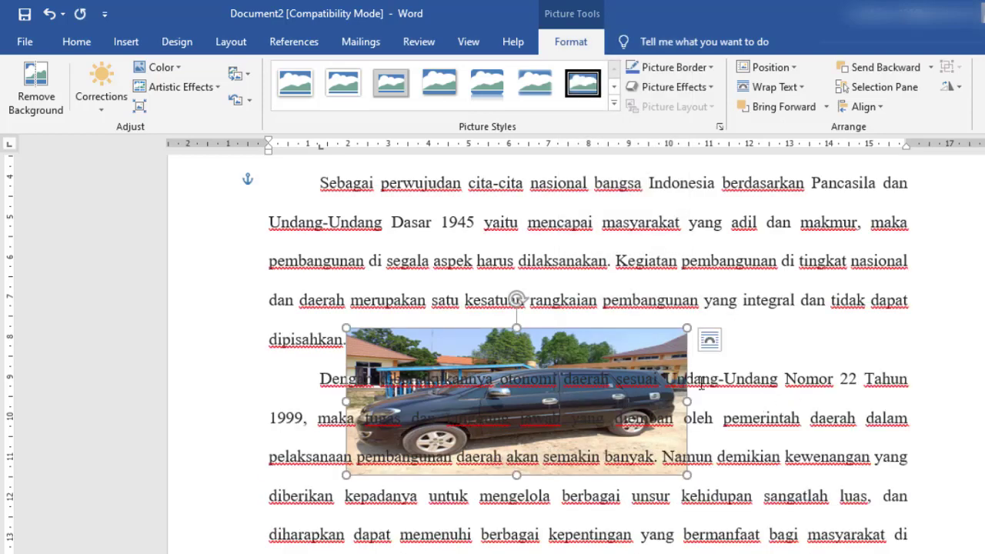
pyautogui.click(826, 332)
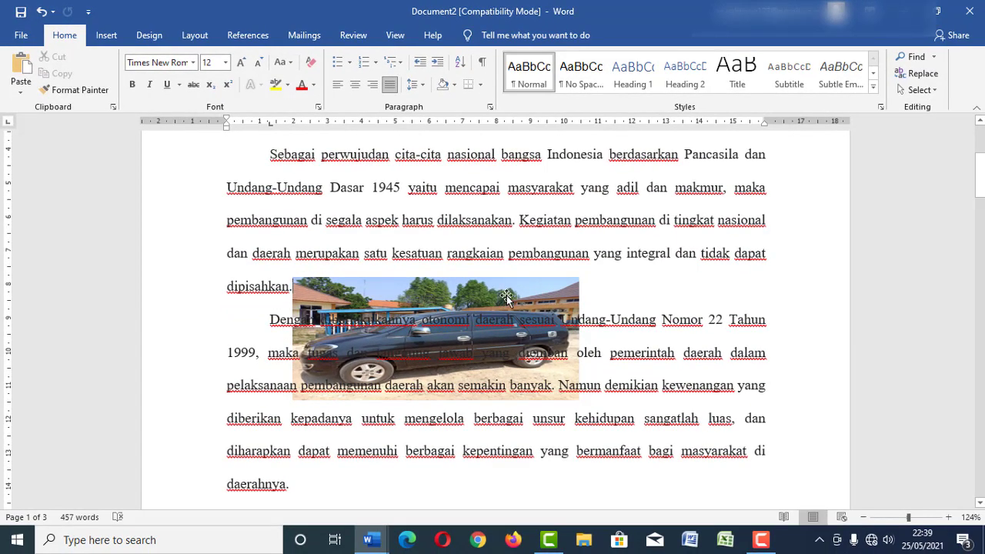
pyautogui.click(507, 298)
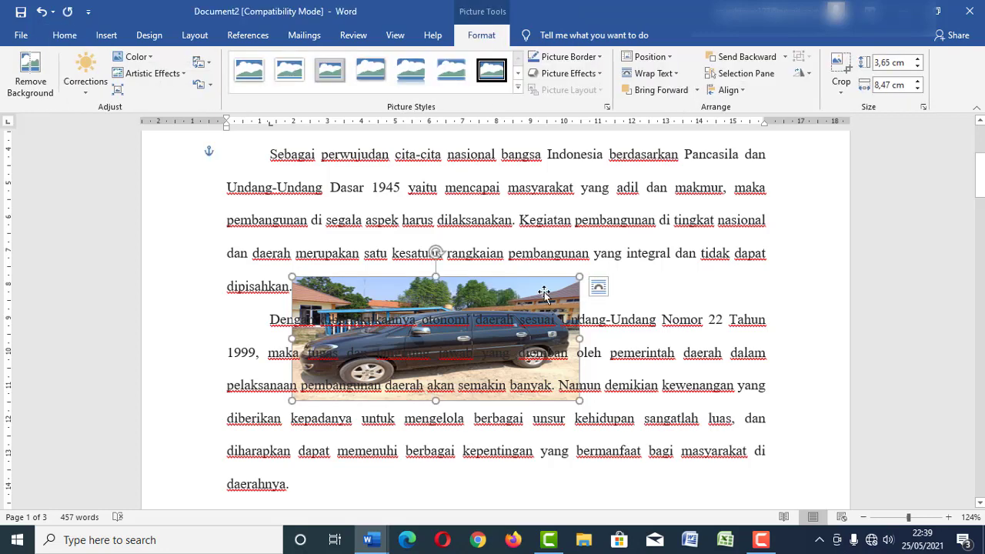
pyautogui.rightClick(476, 297)
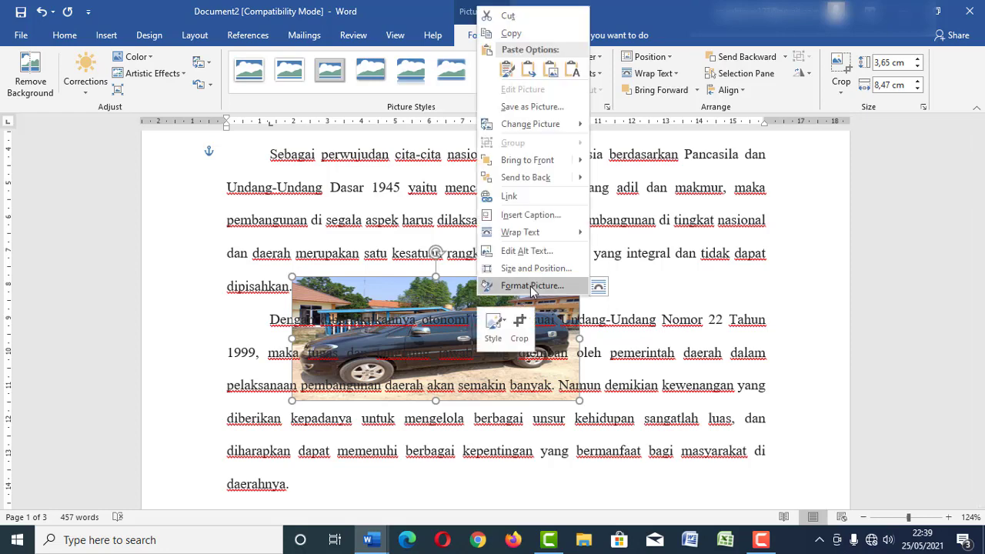
pyautogui.click(532, 286)
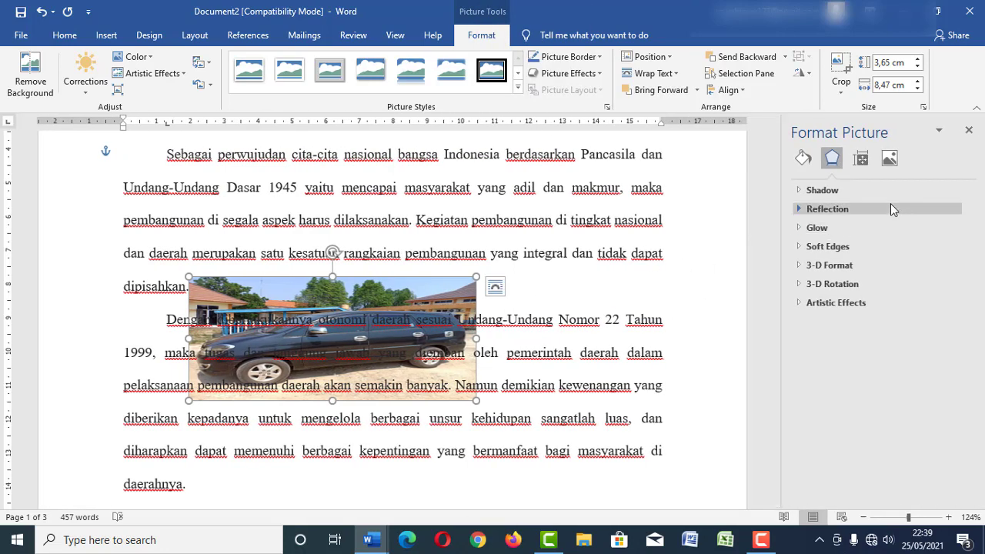
pyautogui.click(889, 158)
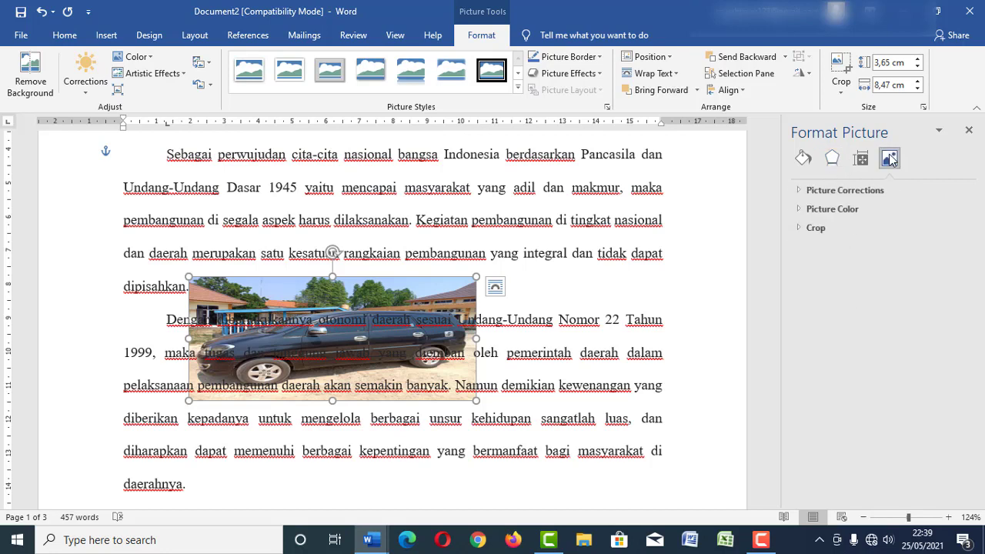
pyautogui.click(851, 210)
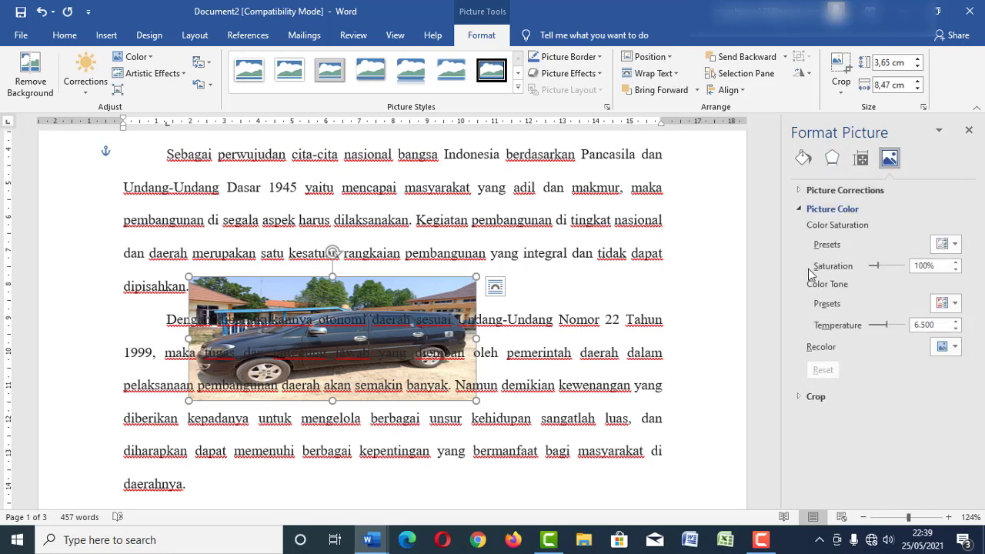
pyautogui.click(844, 190)
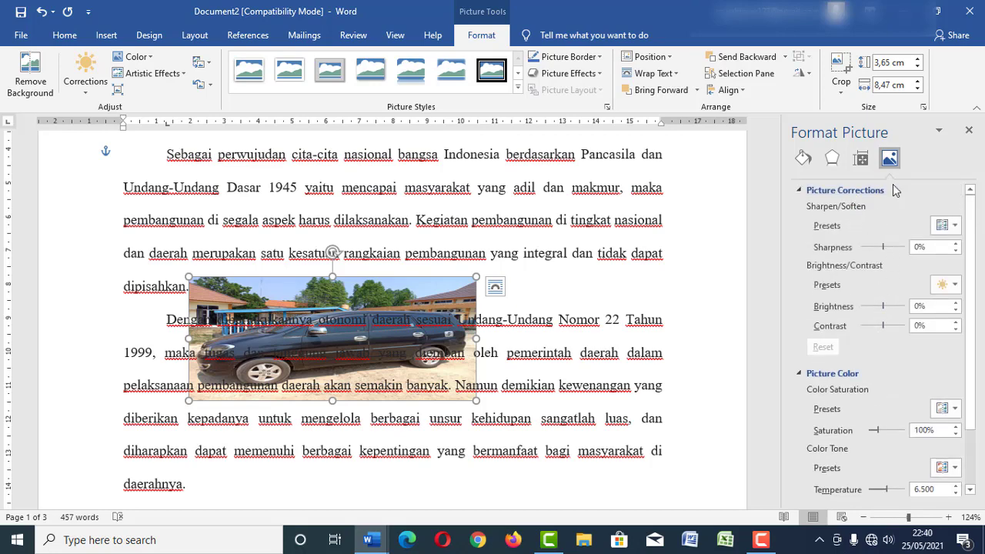
pyautogui.click(968, 130)
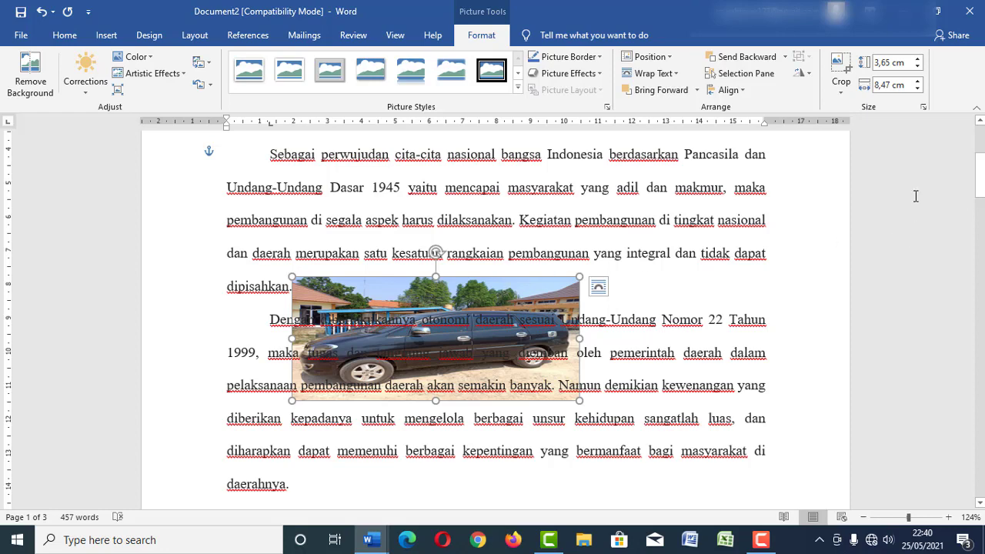
# Reselect the car photo and open its Format Picture pane.
pyautogui.click(470, 227)
pyautogui.scroll(-3, 471, 227)
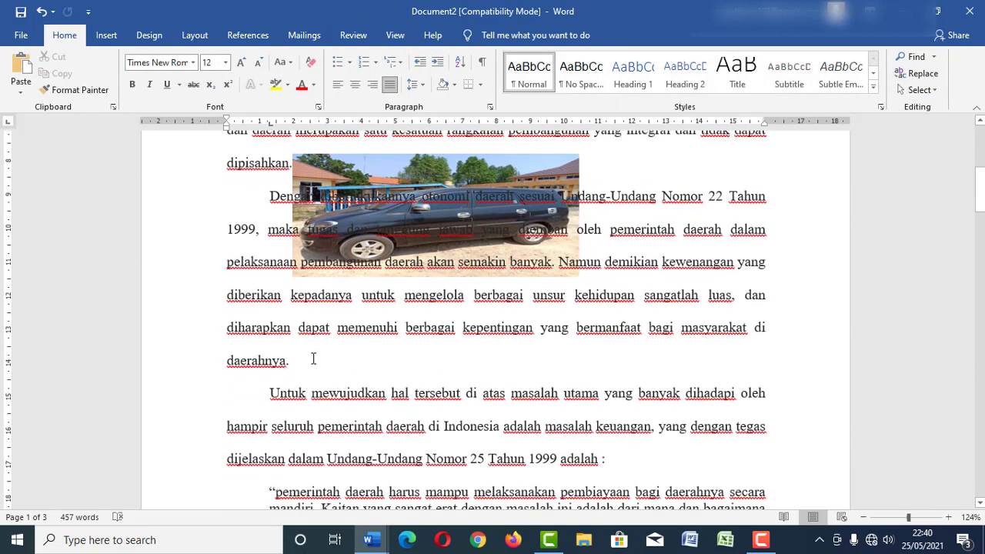
pyautogui.click(431, 381)
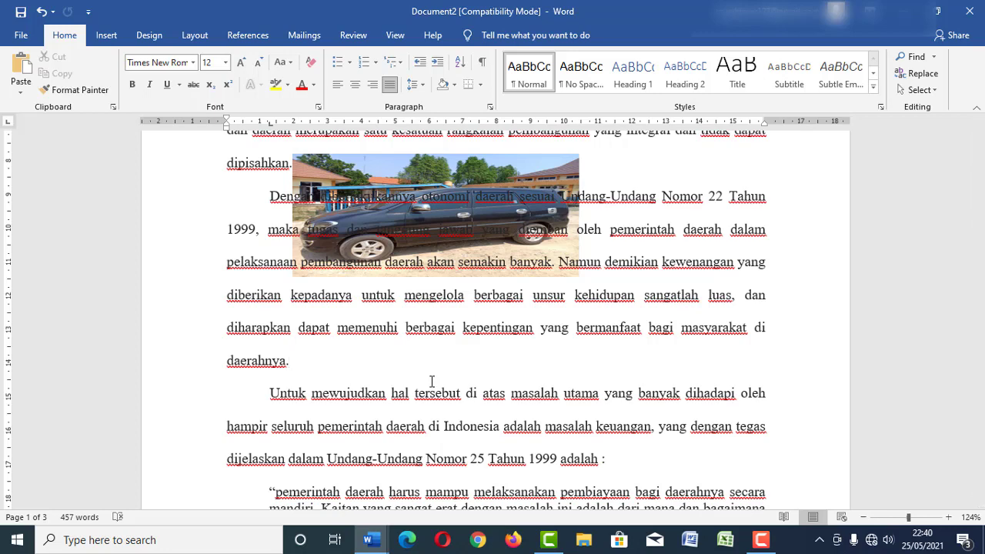
pyautogui.click(537, 176)
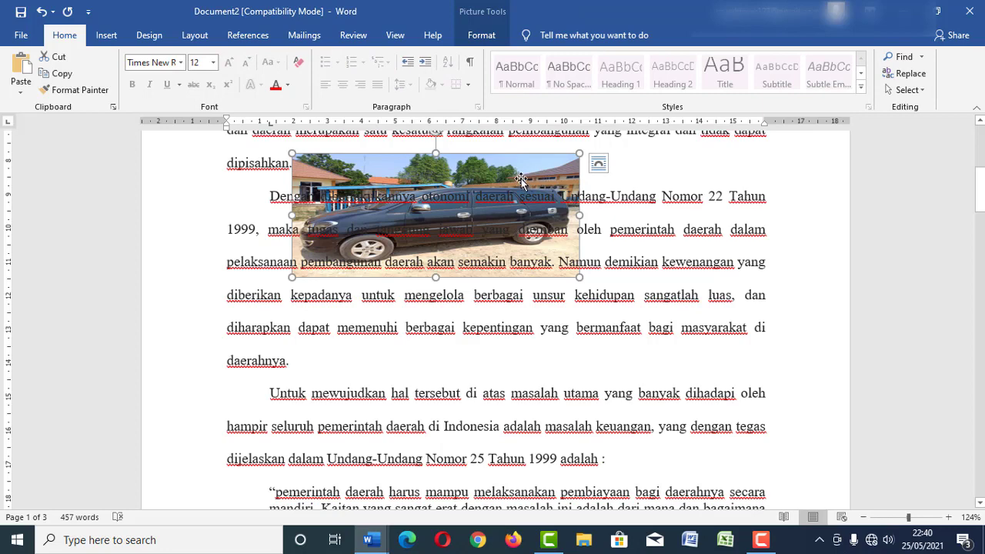
pyautogui.rightClick(523, 173)
pyautogui.moveTo(586, 296)
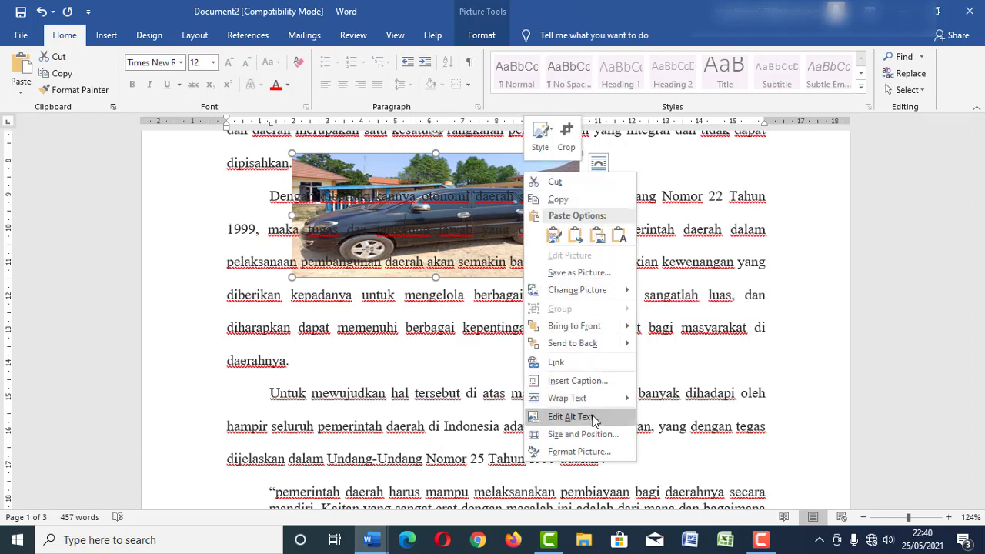
pyautogui.click(600, 450)
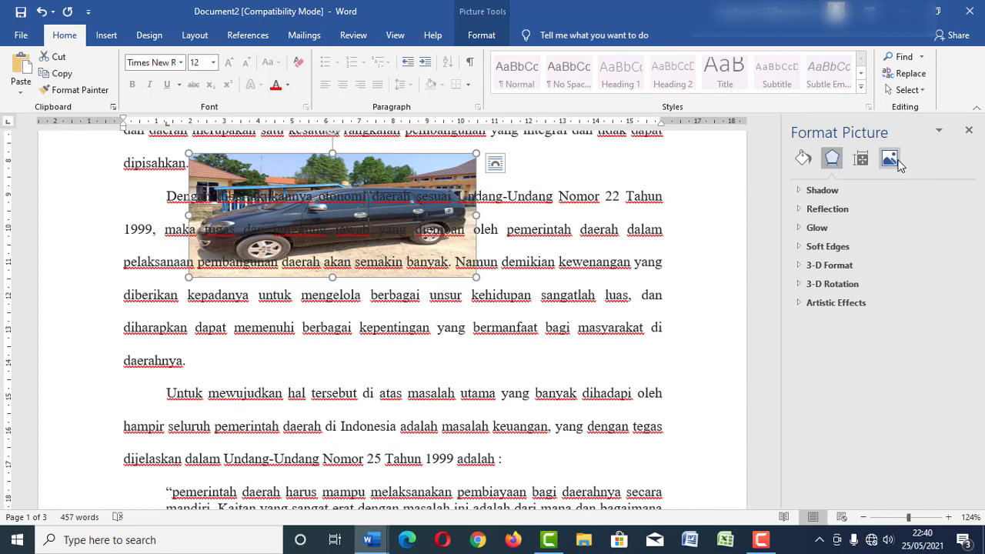
# Set the photo to -2% brightness and 99% saturation, review Fill & Line, and close the pane.
pyautogui.click(890, 160)
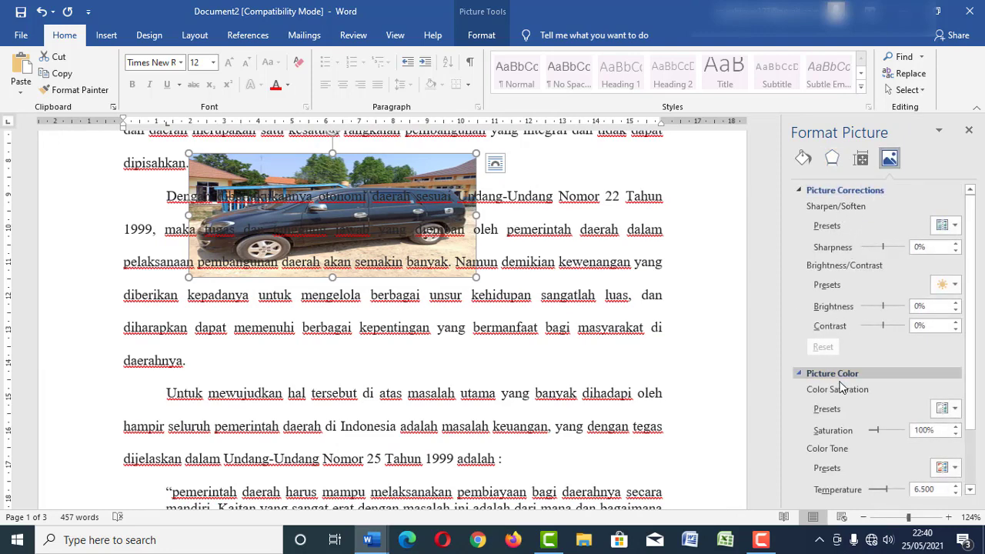
pyautogui.scroll(-2, 877, 369)
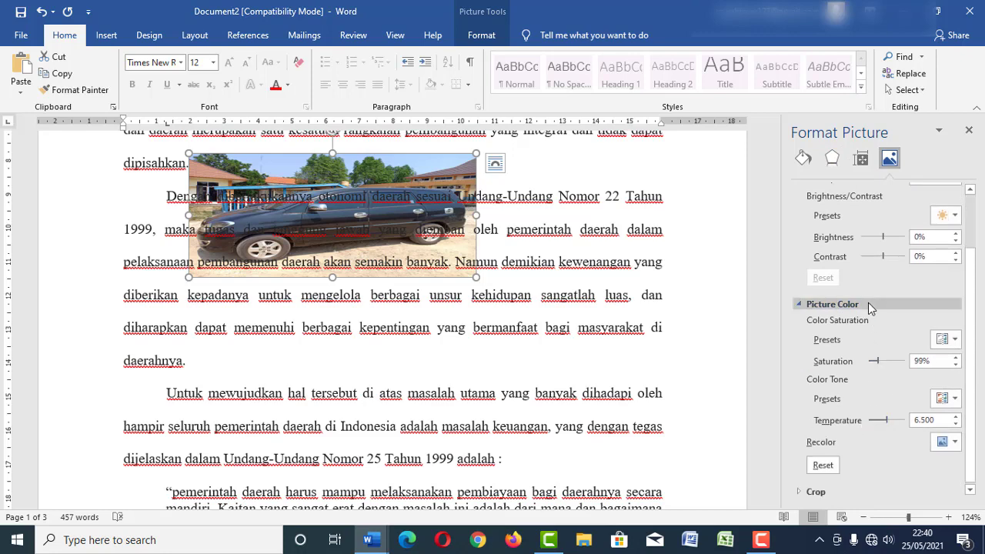
pyautogui.scroll(3, 867, 302)
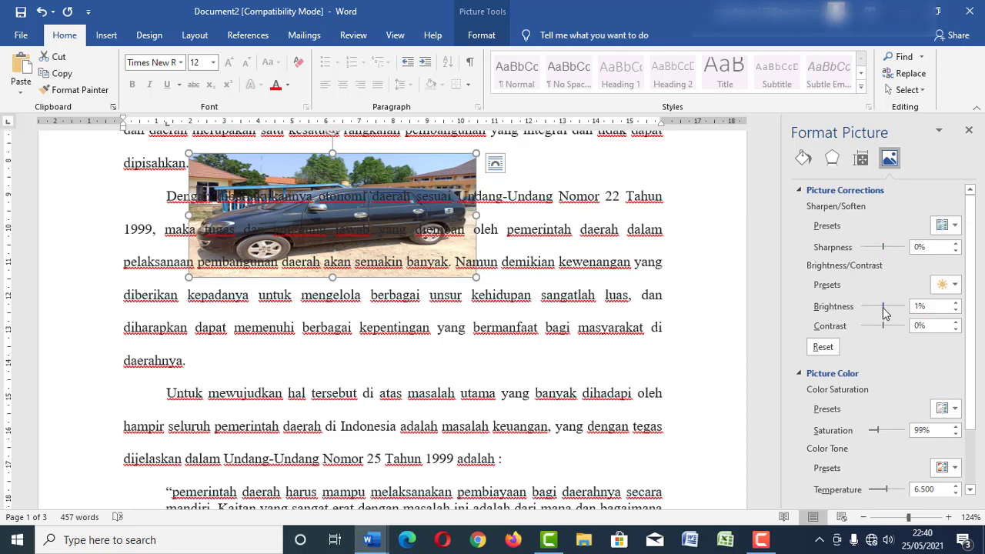
pyautogui.moveTo(882, 306)
pyautogui.mouseDown()
pyautogui.moveTo(895, 306)
pyautogui.moveTo(881, 305)
pyautogui.mouseUp()
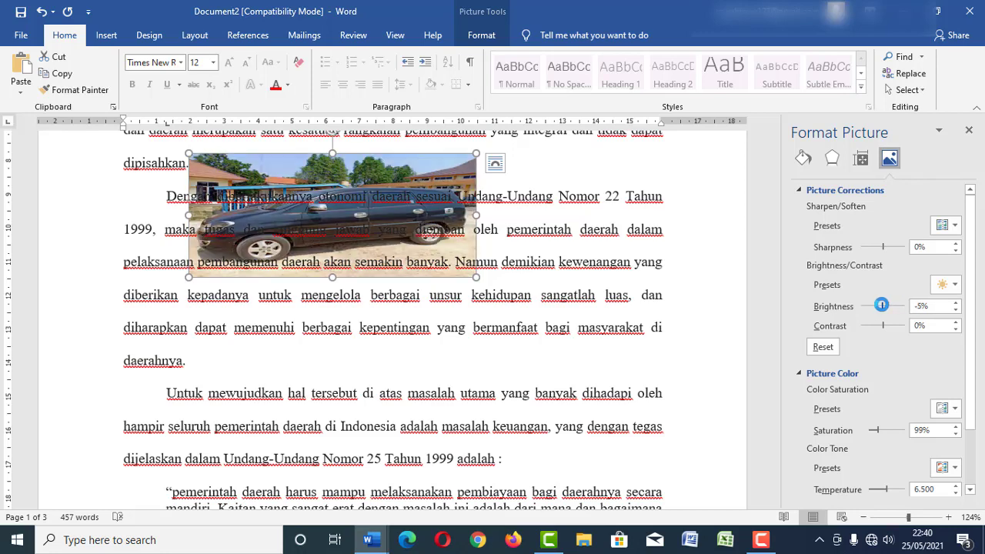
pyautogui.click(832, 159)
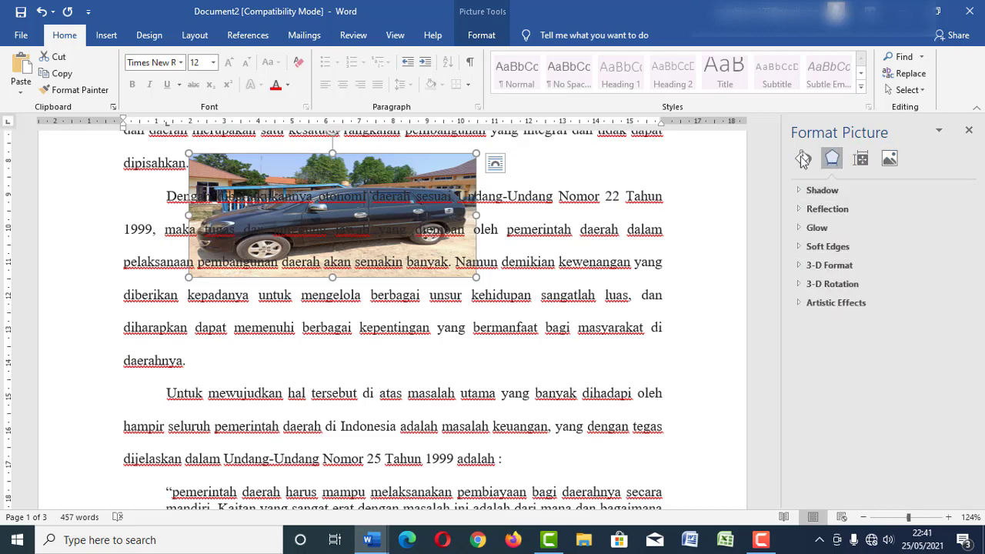
pyautogui.click(802, 158)
pyautogui.click(808, 190)
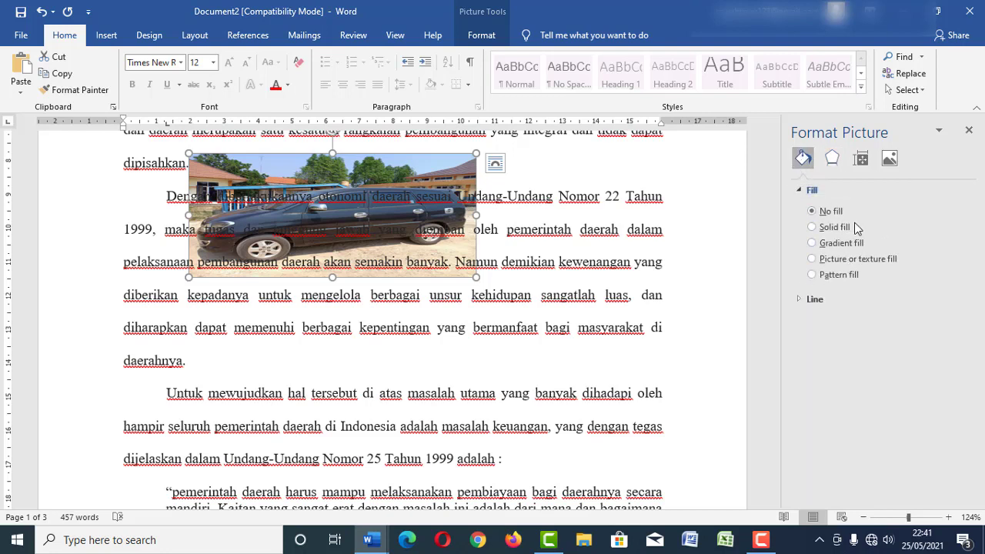
pyautogui.click(826, 303)
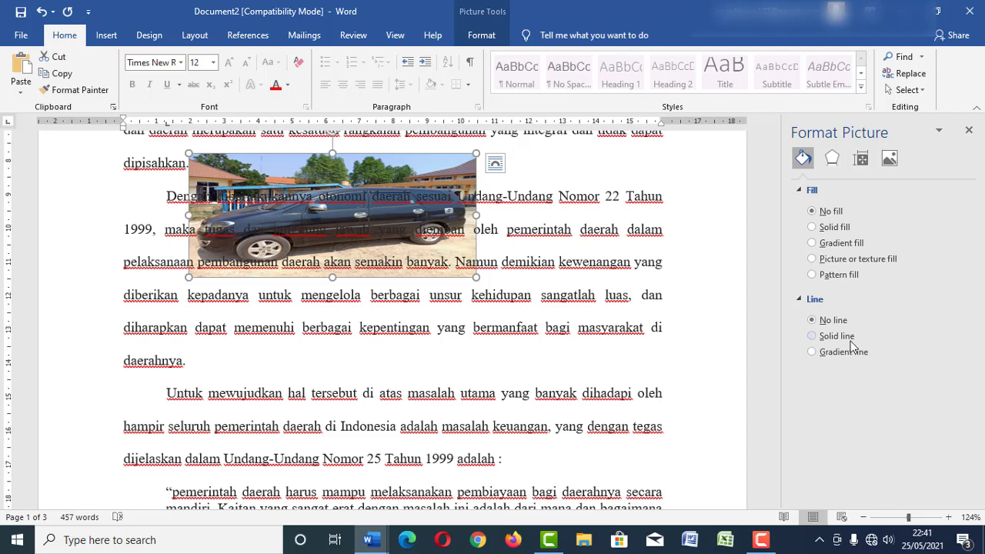
pyautogui.click(969, 130)
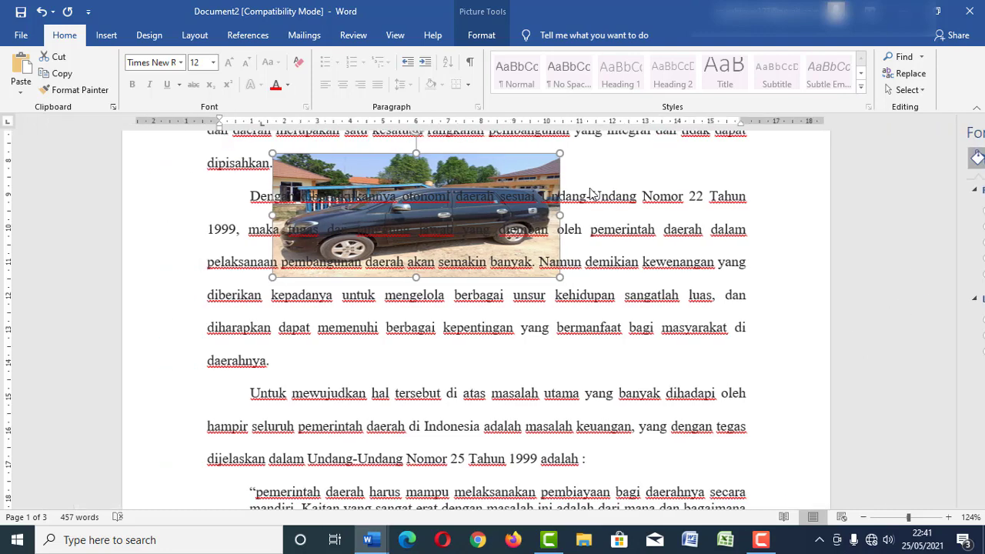
# Deselect the photo and pick the Rectangle shape from Insert > Shapes.
pyautogui.click(295, 373)
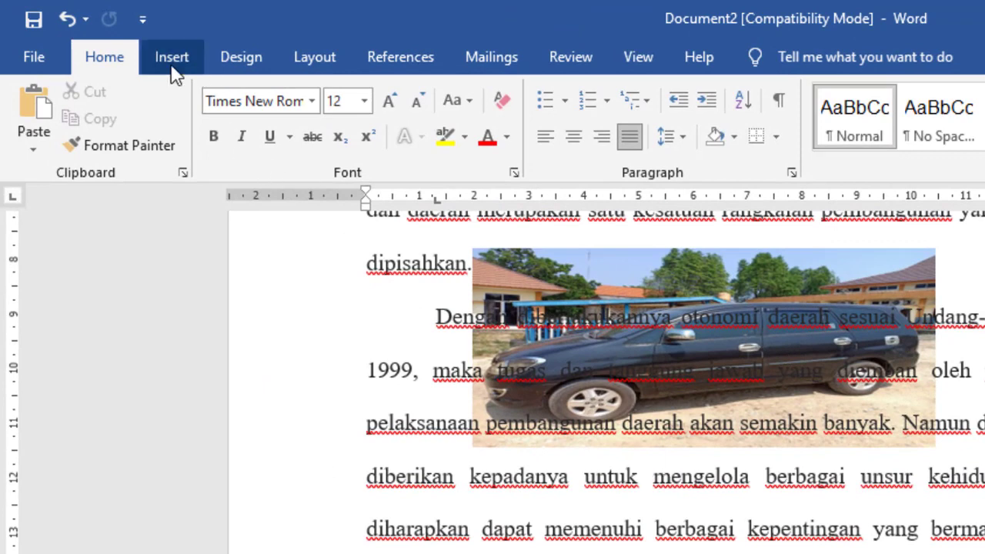
pyautogui.click(163, 65)
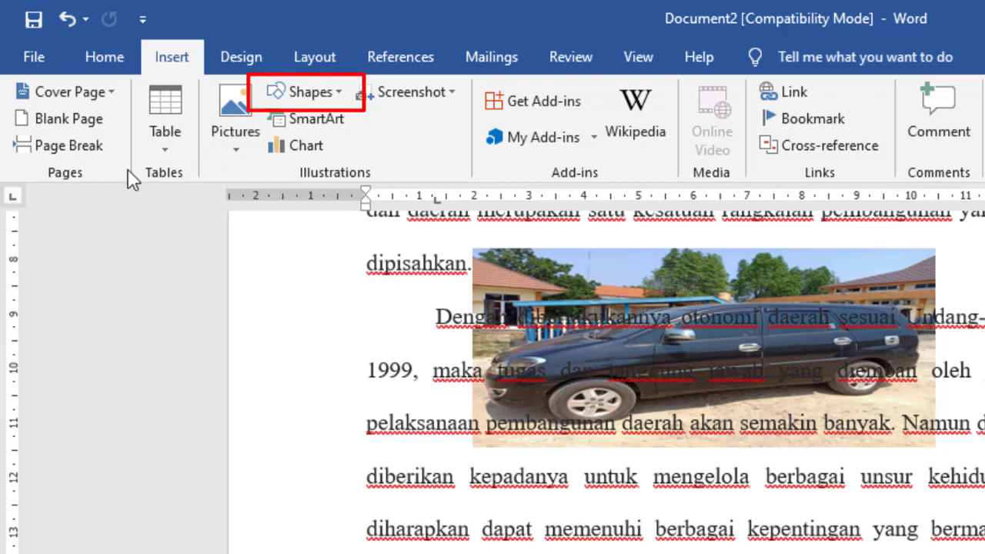
pyautogui.click(332, 89)
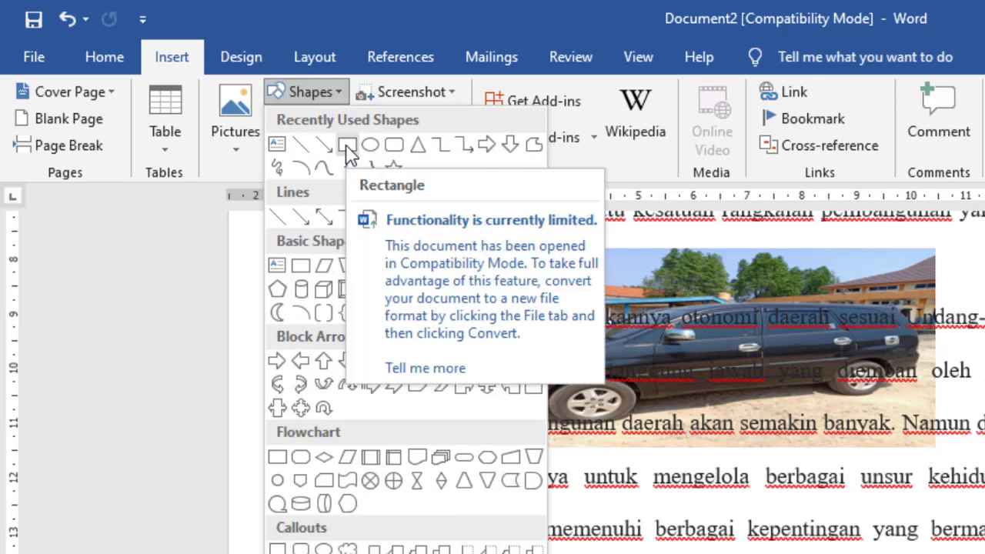
pyautogui.click(347, 144)
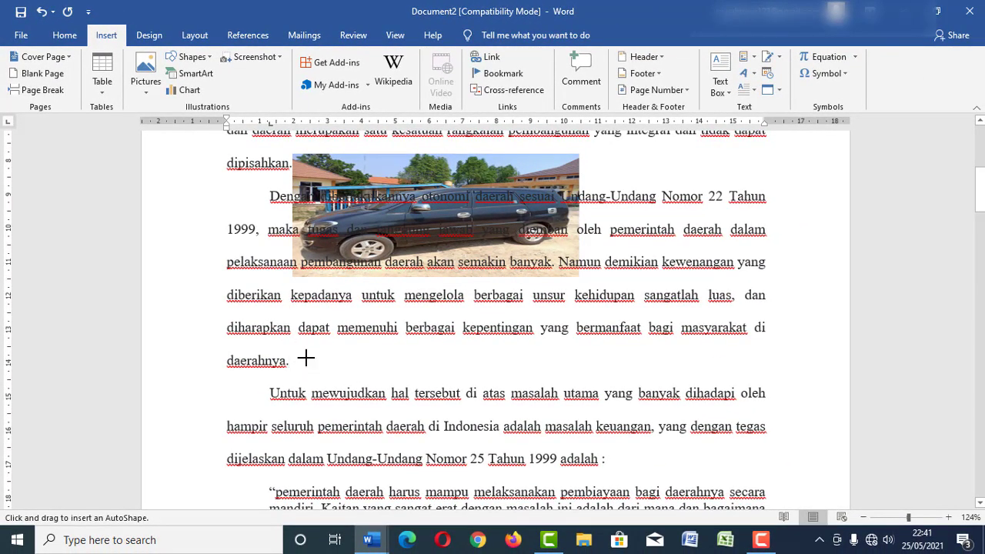
pyautogui.scroll(-1, 307, 350)
pyautogui.moveTo(299, 316)
pyautogui.mouseDown()
pyautogui.moveTo(464, 418)
pyautogui.moveTo(644, 445)
pyautogui.mouseUp()
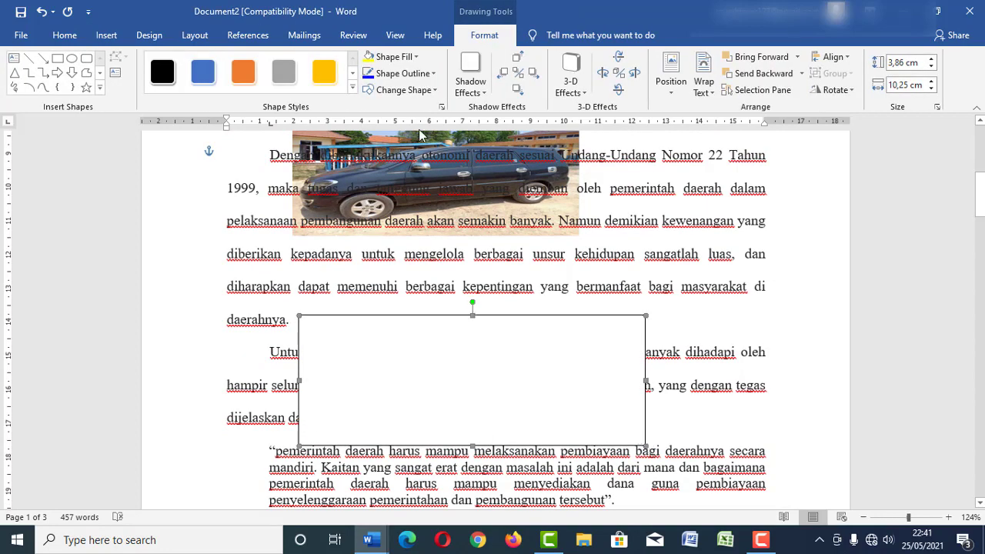
pyautogui.click(392, 58)
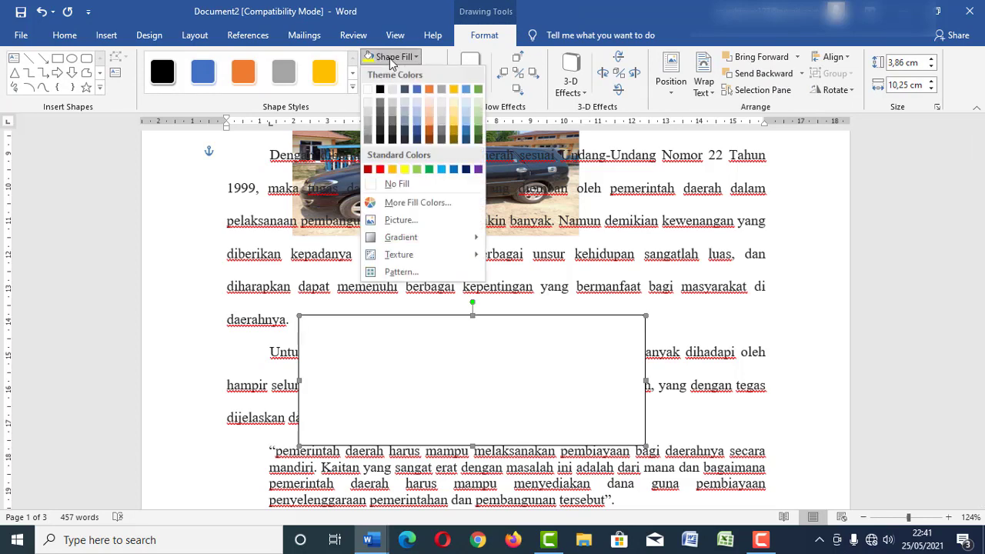
pyautogui.click(399, 220)
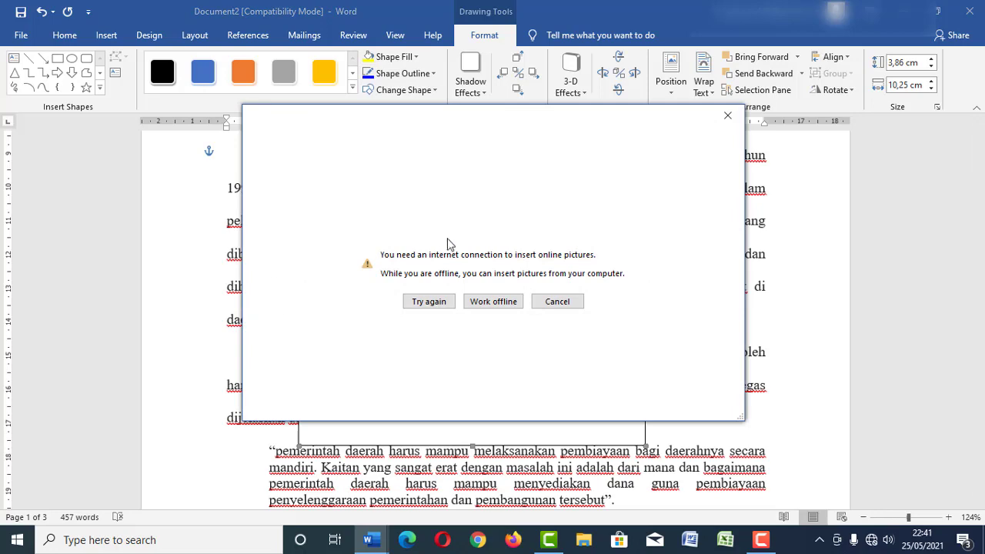
pyautogui.click(496, 306)
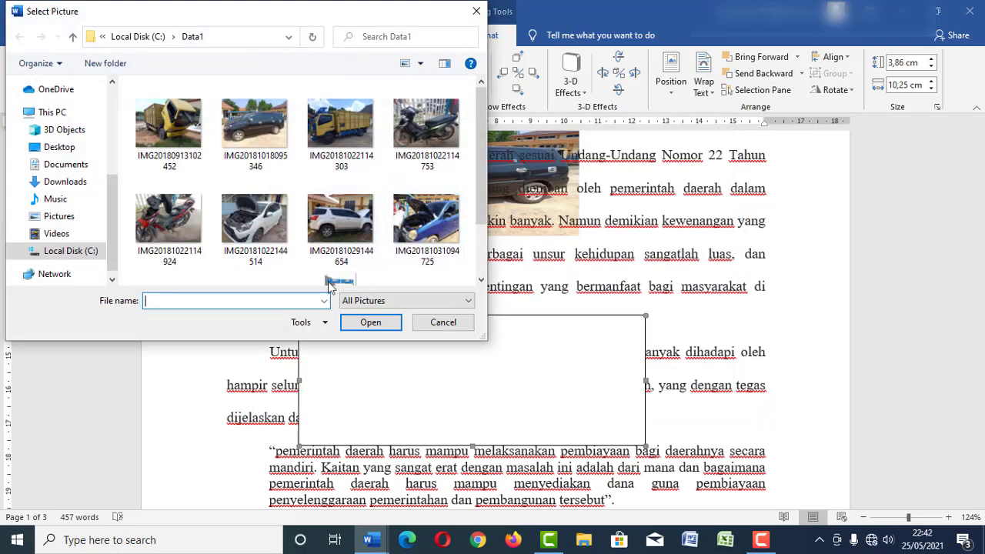
pyautogui.click(252, 228)
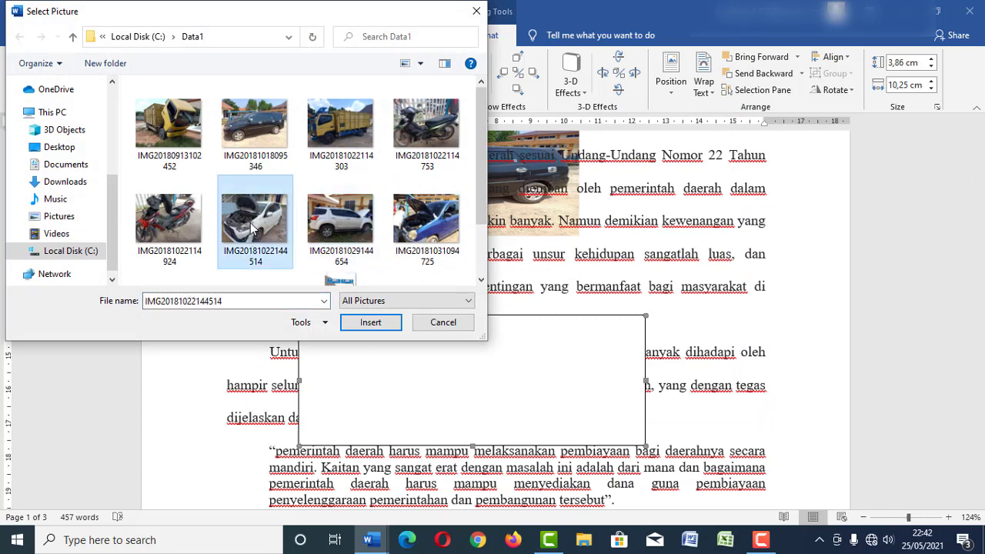
pyautogui.click(380, 328)
# Send the white-car picture rectangle behind the text via Order > Send Behind Text.
pyautogui.scroll(-2, 477, 312)
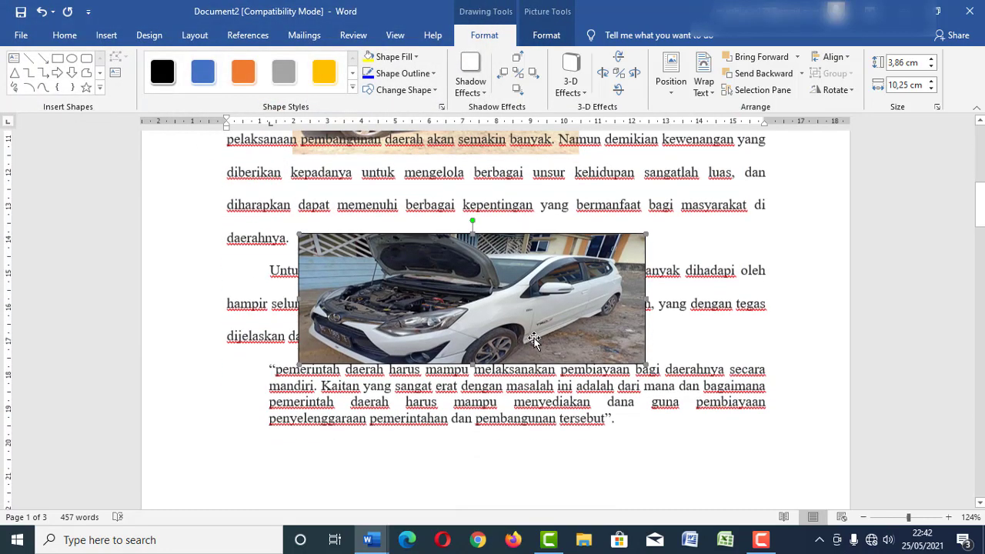
pyautogui.scroll(3, 477, 310)
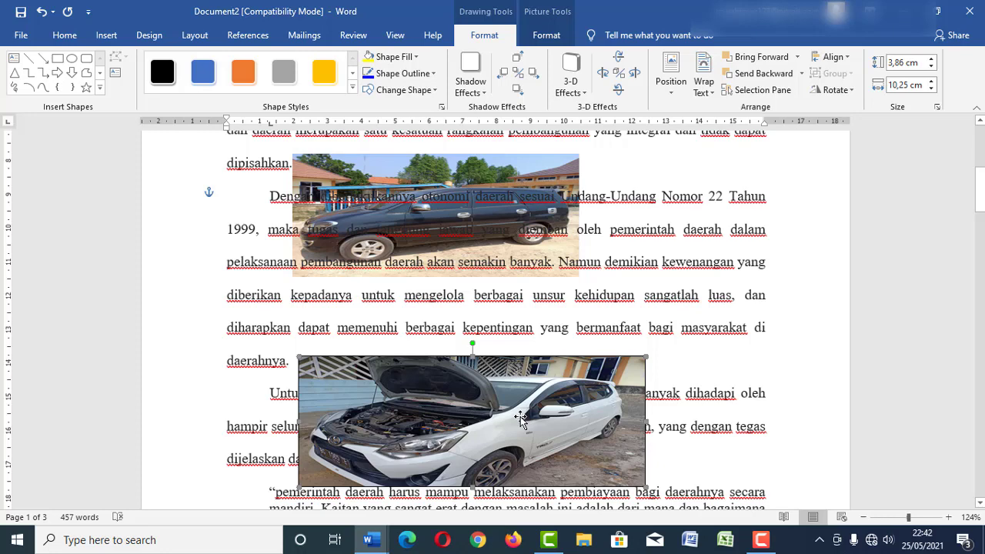
pyautogui.scroll(-3, 526, 384)
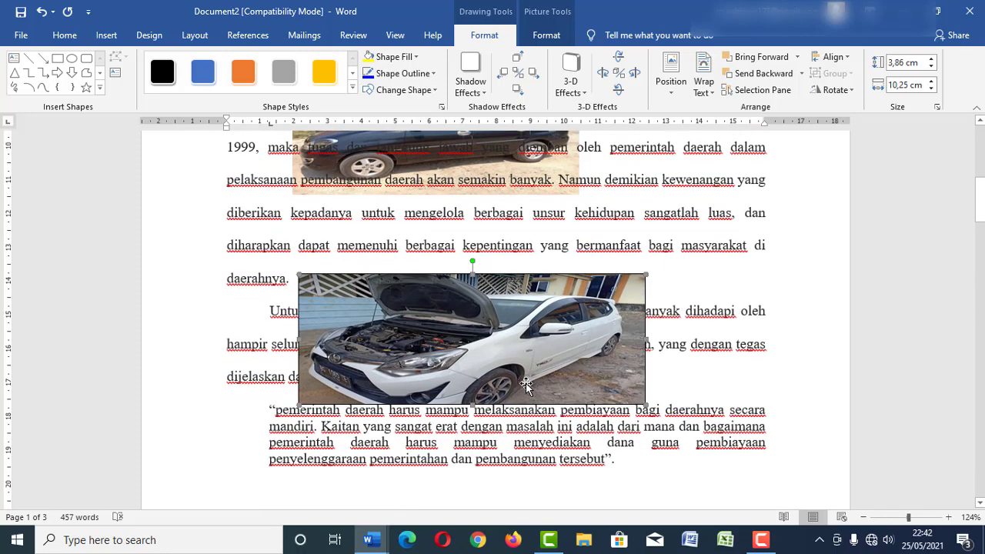
pyautogui.rightClick(512, 309)
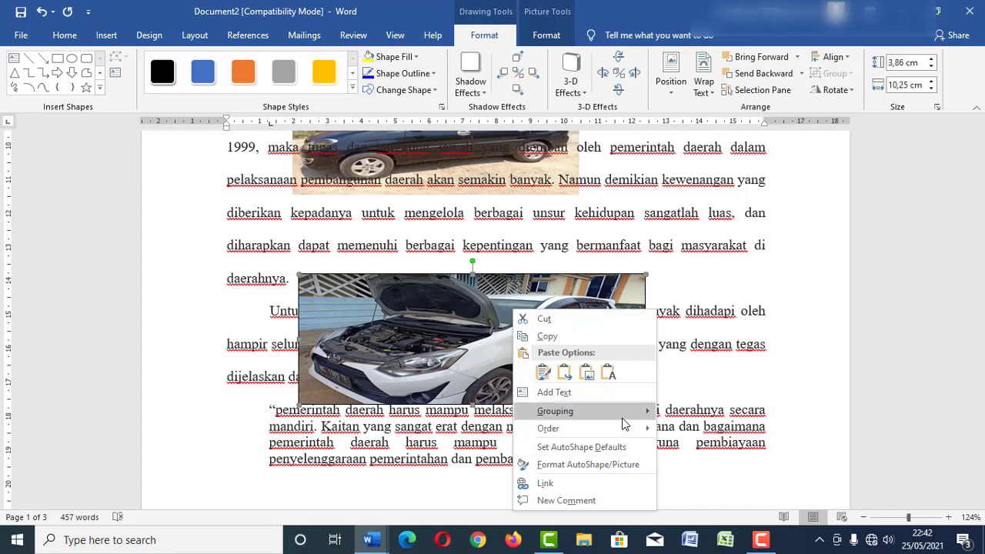
pyautogui.moveTo(621, 435)
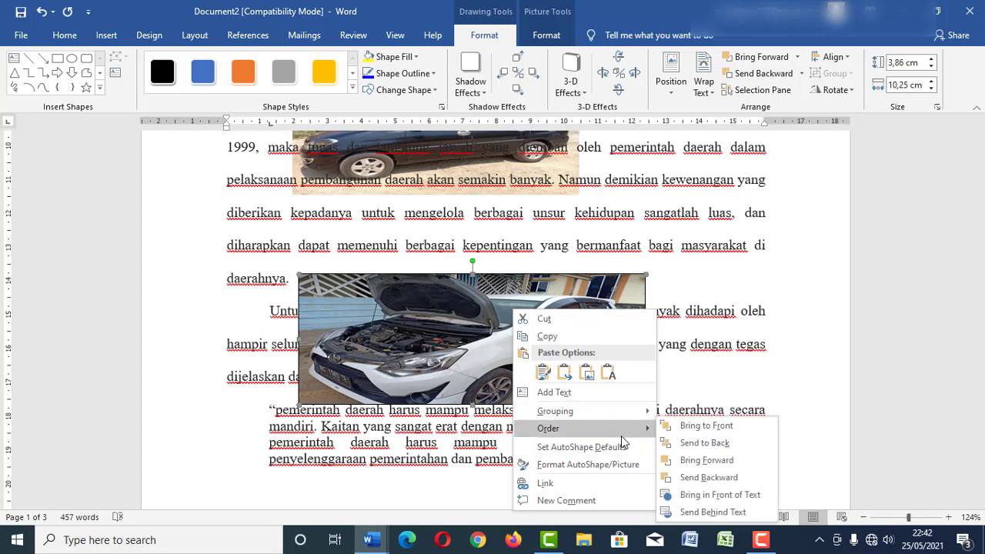
pyautogui.click(735, 514)
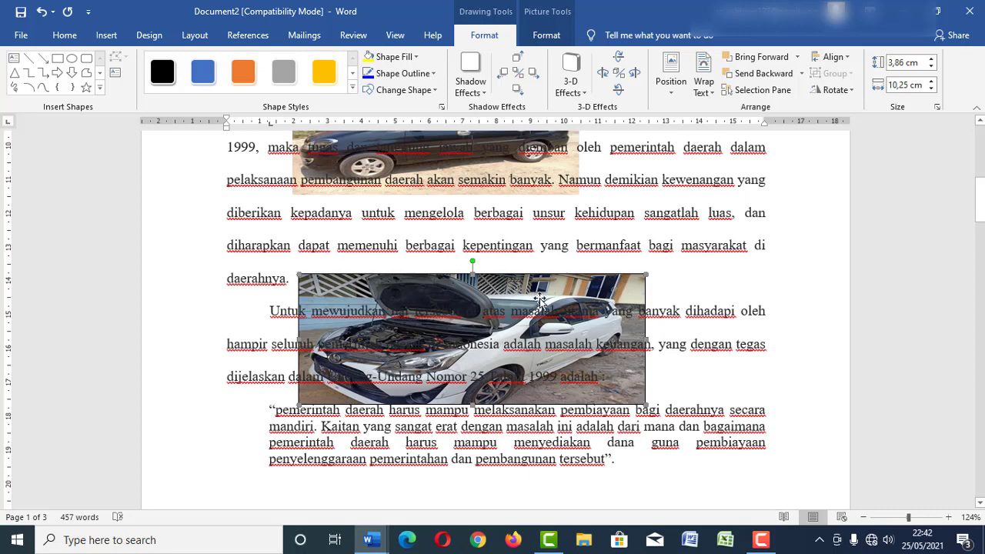
# Set the white-car picture's Shape Outline to No Outline.
pyautogui.click(428, 74)
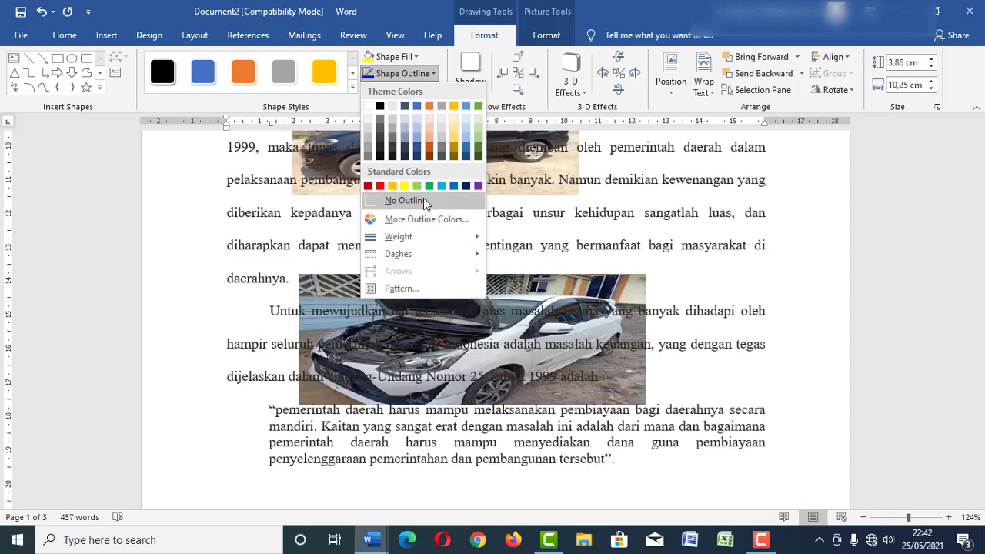
pyautogui.click(427, 199)
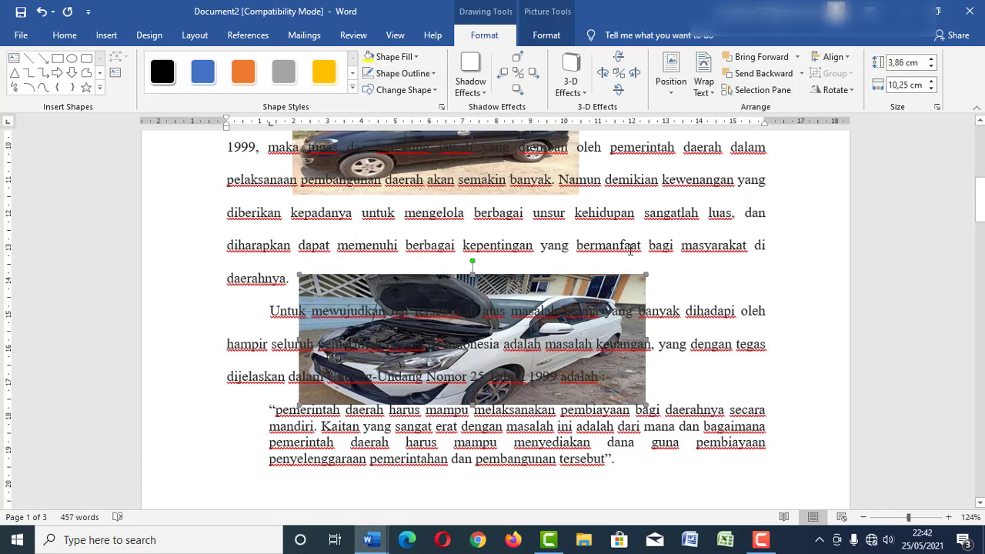
pyautogui.rightClick(514, 291)
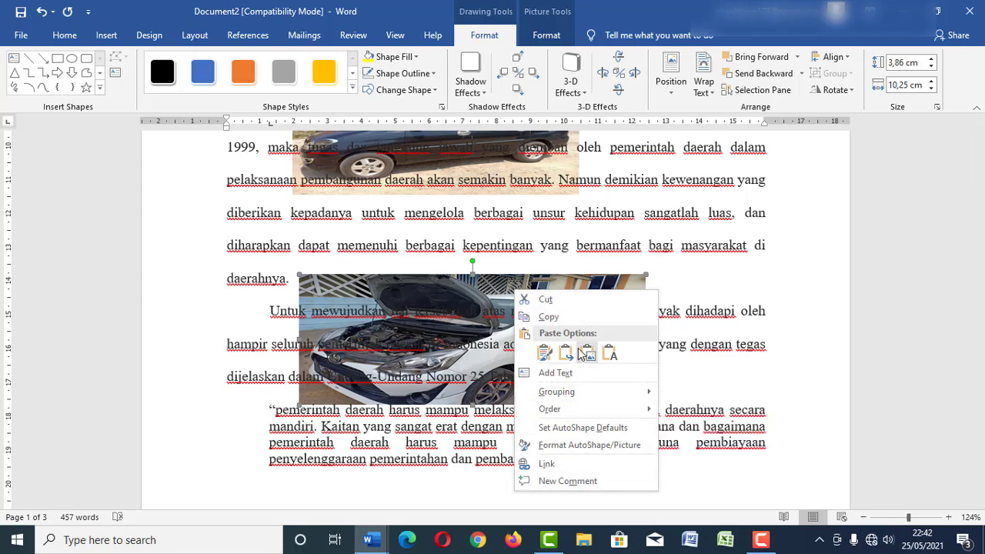
# Try the picture's Transparency slider near 14% in Format AutoShape, then close the dialog without applying.
pyautogui.click(587, 447)
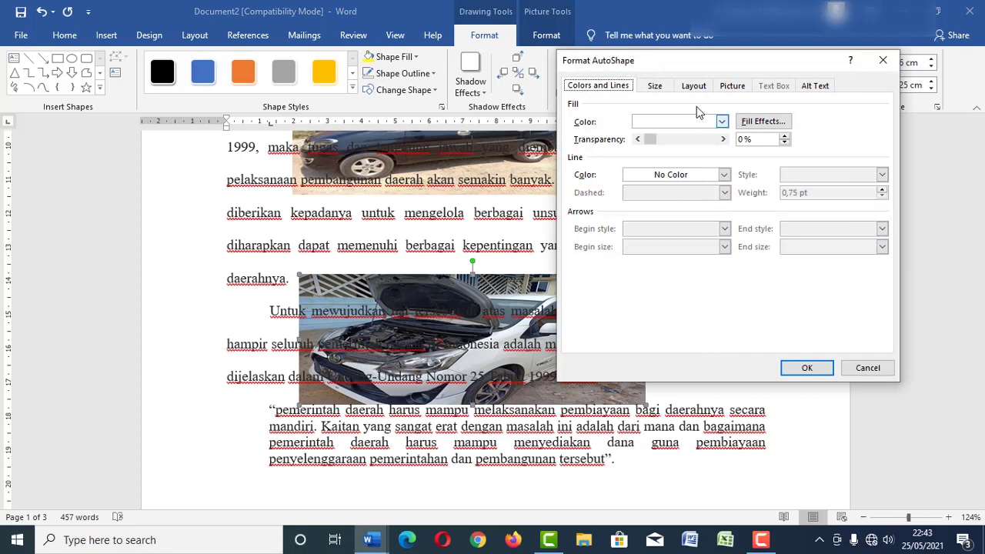
pyautogui.moveTo(692, 60); pyautogui.dragTo(765, 92)
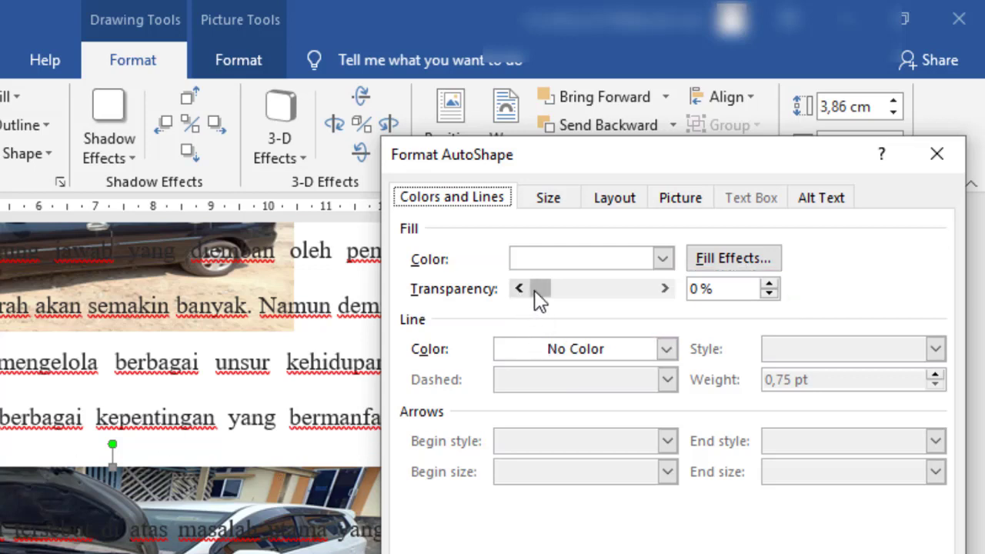
pyautogui.moveTo(543, 300); pyautogui.dragTo(558, 300)
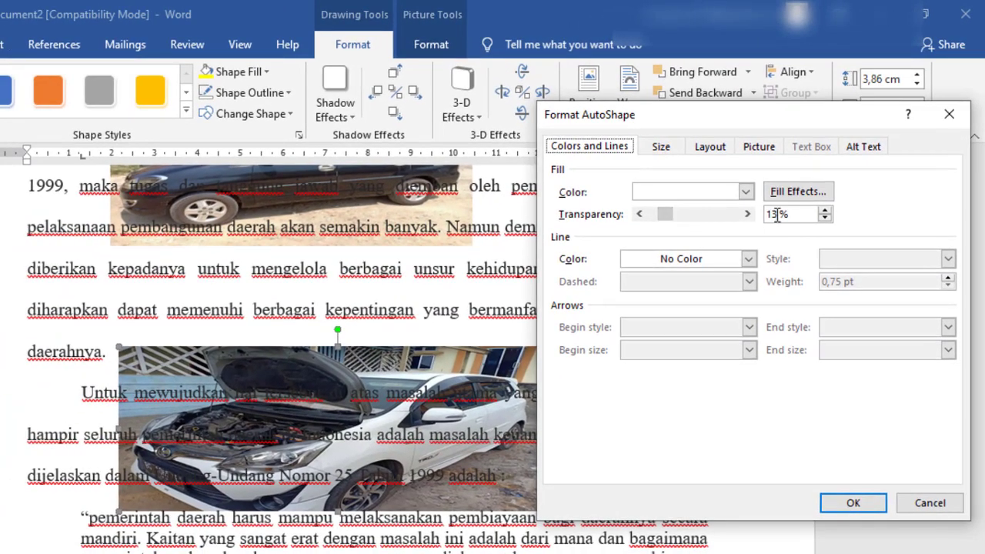
pyautogui.click(825, 210)
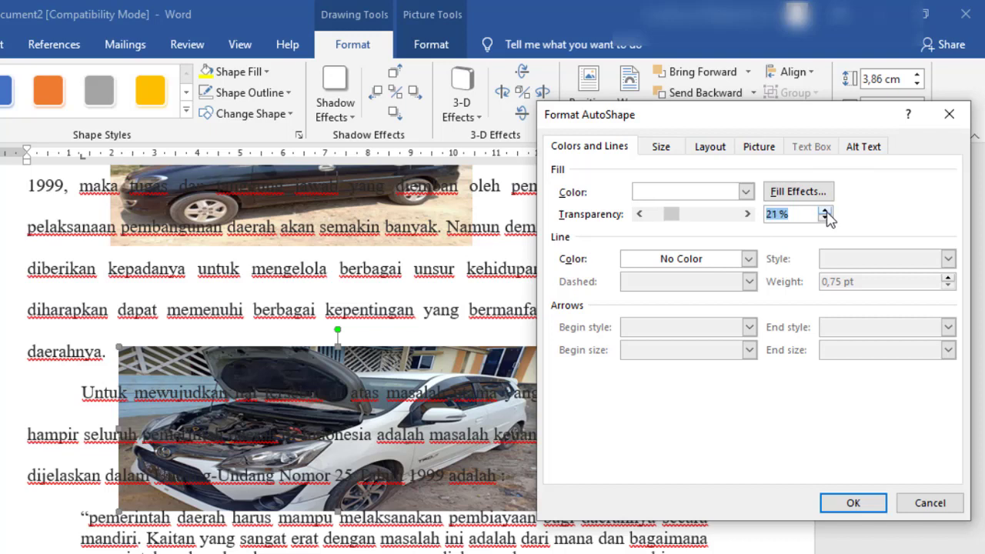
pyautogui.moveTo(671, 218)
pyautogui.mouseDown()
pyautogui.moveTo(733, 224)
pyautogui.moveTo(652, 226)
pyautogui.moveTo(743, 224)
pyautogui.moveTo(694, 223)
pyautogui.mouseUp()
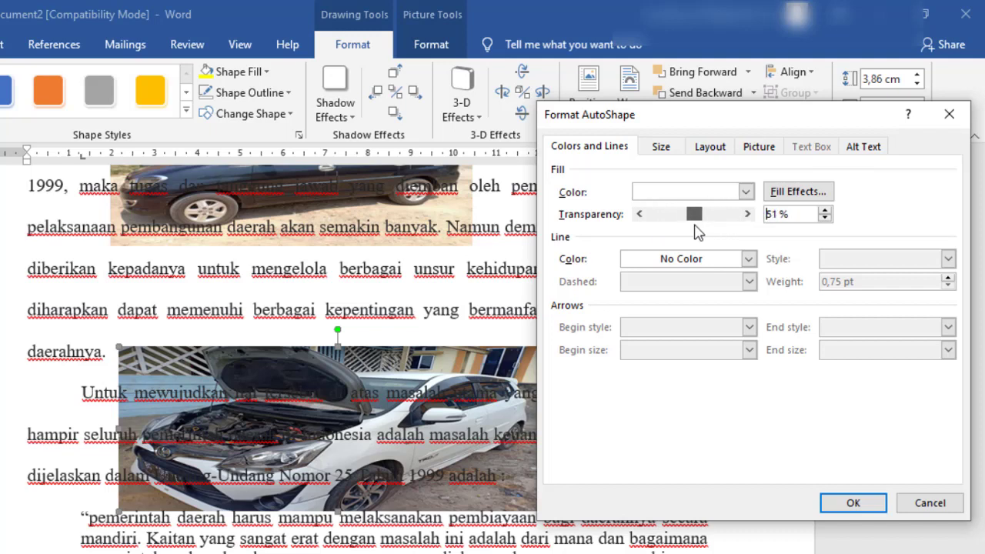
pyautogui.click(949, 114)
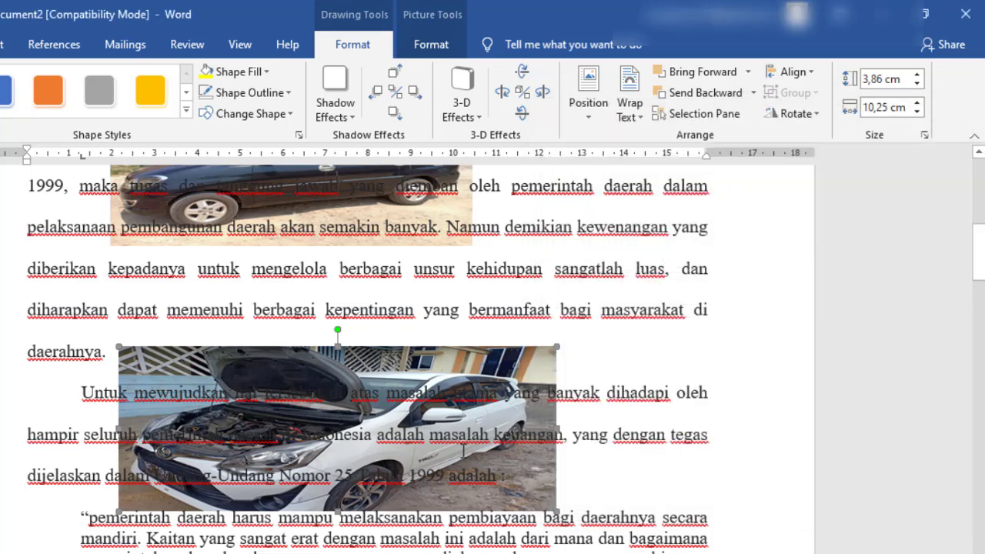
pyautogui.click(608, 365)
pyautogui.click(505, 383)
# Set the second car photo's transparency to 49% in Format AutoShape and apply it.
pyautogui.rightClick(412, 362)
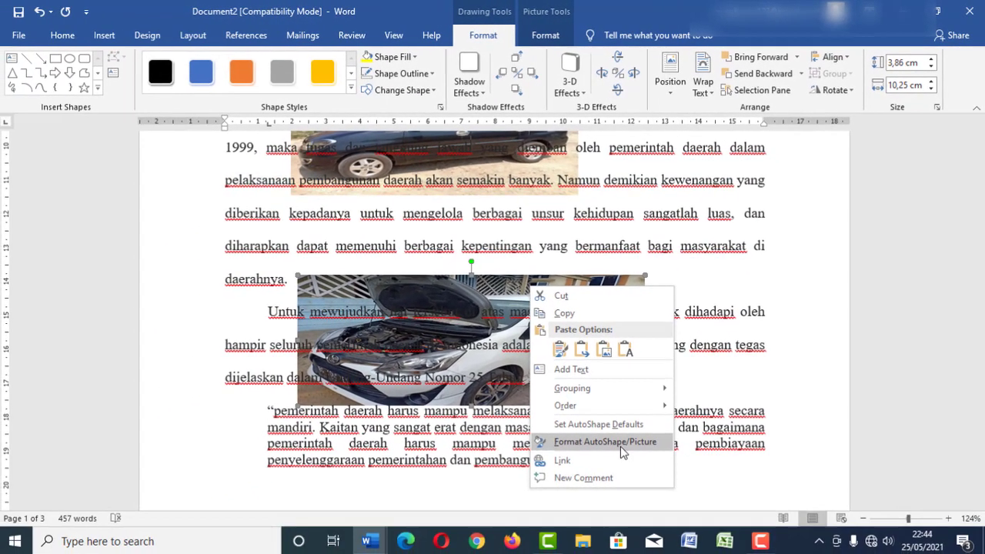
pyautogui.click(623, 440)
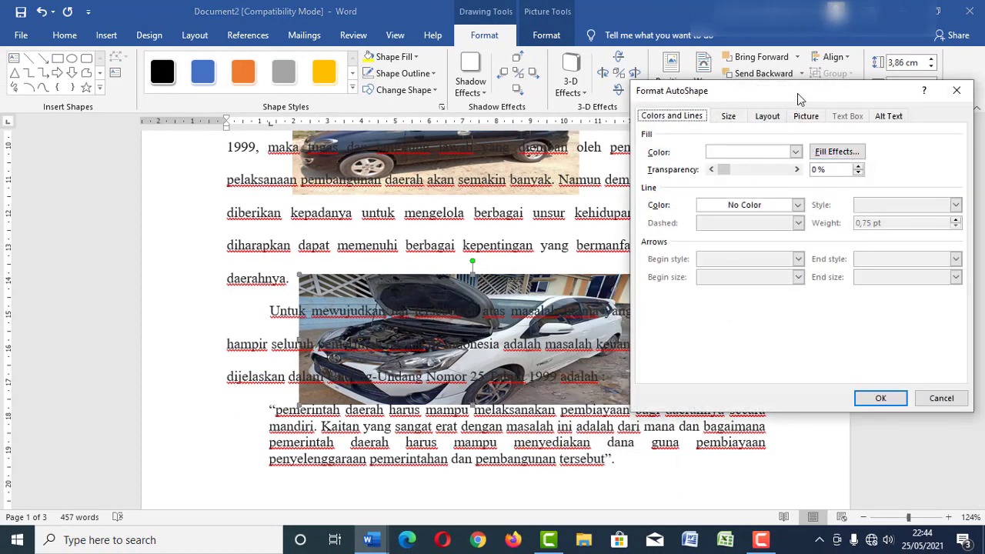
pyautogui.moveTo(814, 91); pyautogui.dragTo(709, 72)
pyautogui.click(702, 97)
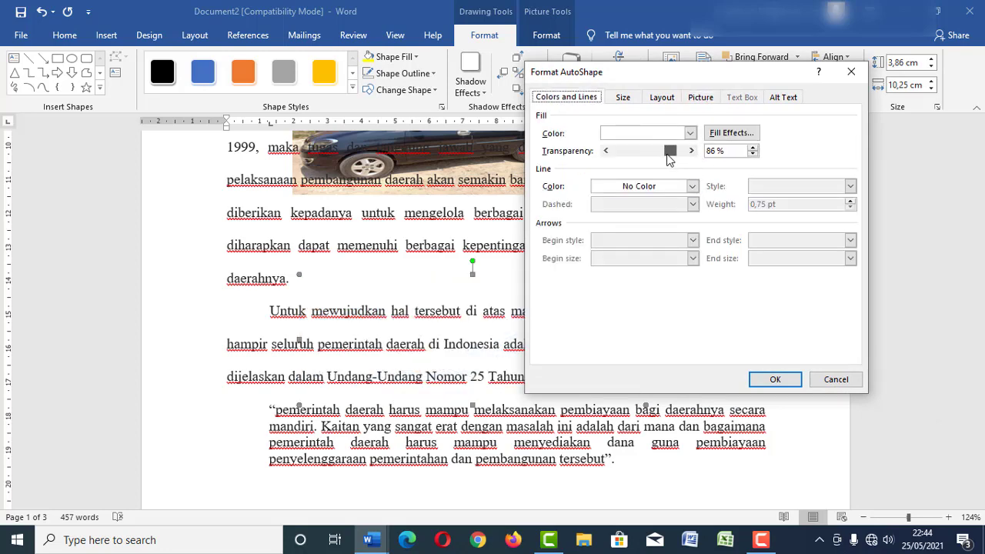
pyautogui.moveTo(666, 153); pyautogui.dragTo(651, 162)
pyautogui.click(773, 379)
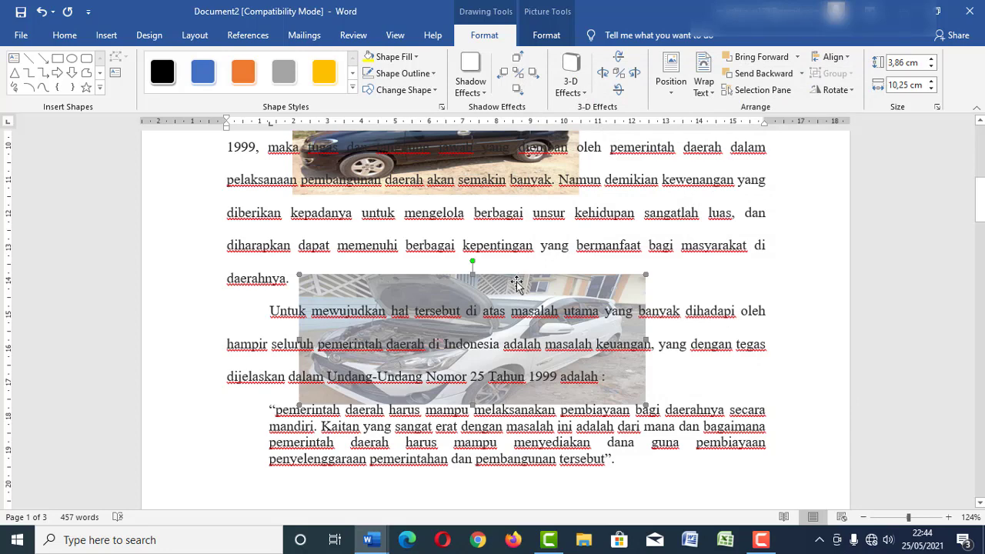
# Drag the photo's top handle up to make it 4,43 cm tall.
pyautogui.click(475, 274)
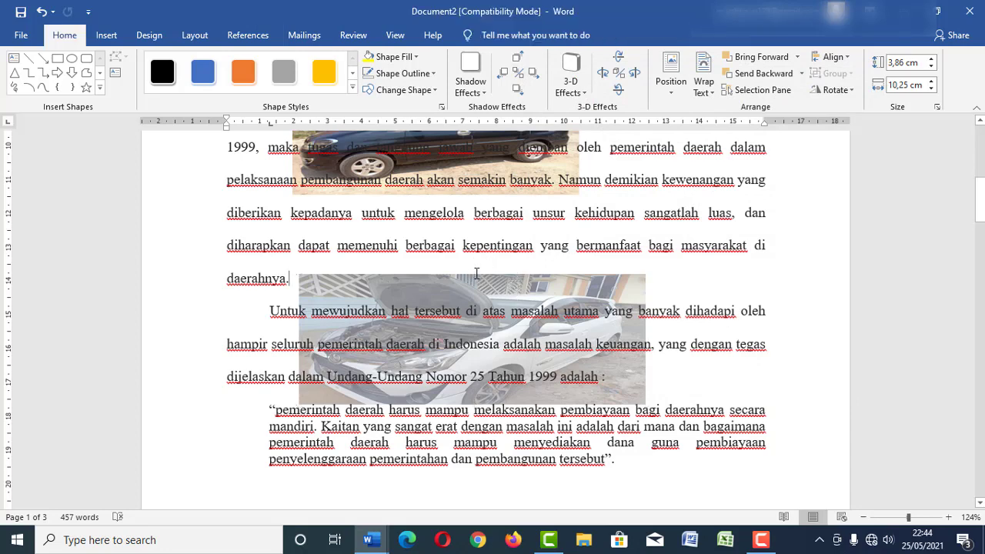
pyautogui.click(471, 273)
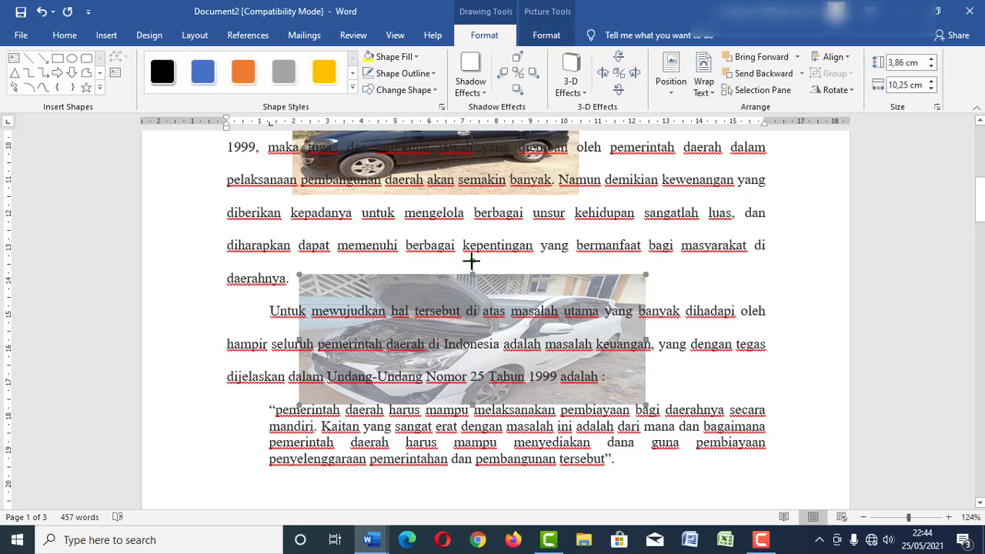
pyautogui.moveTo(471, 261); pyautogui.dragTo(471, 243)
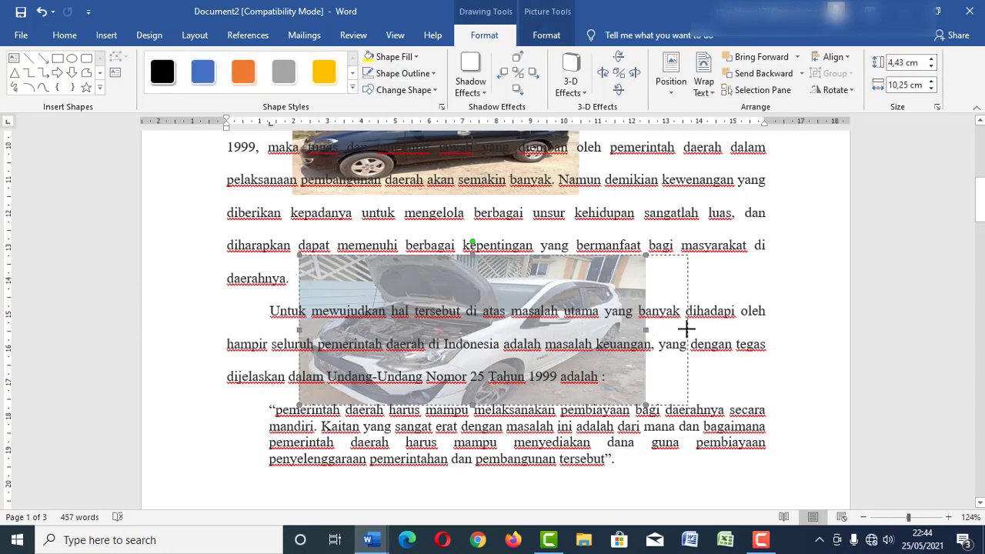
# Widen the white-car photo to 11,48 cm and stretch the black-car photo above wider too.
pyautogui.moveTo(644, 330); pyautogui.dragTo(687, 329)
pyautogui.scroll(2, 614, 226)
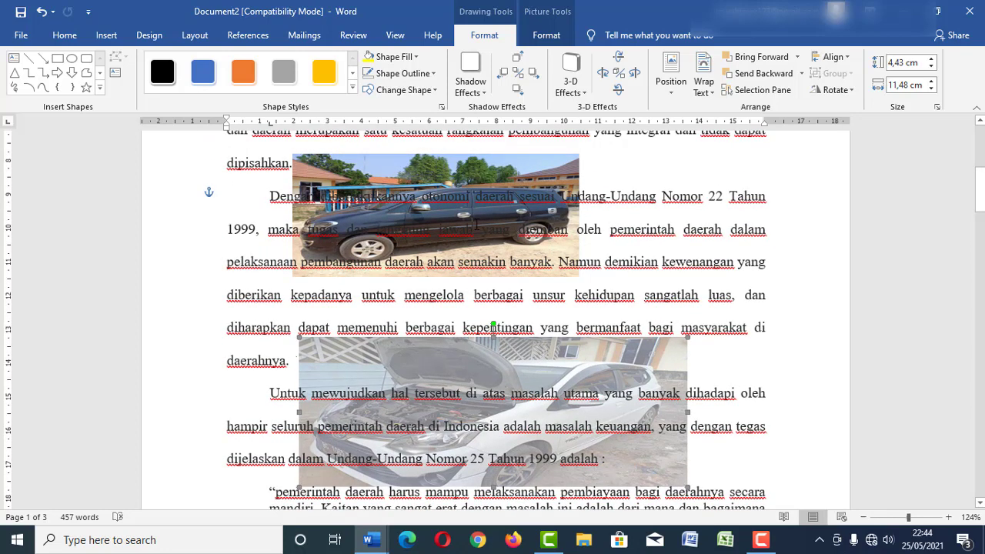
pyautogui.click(531, 189)
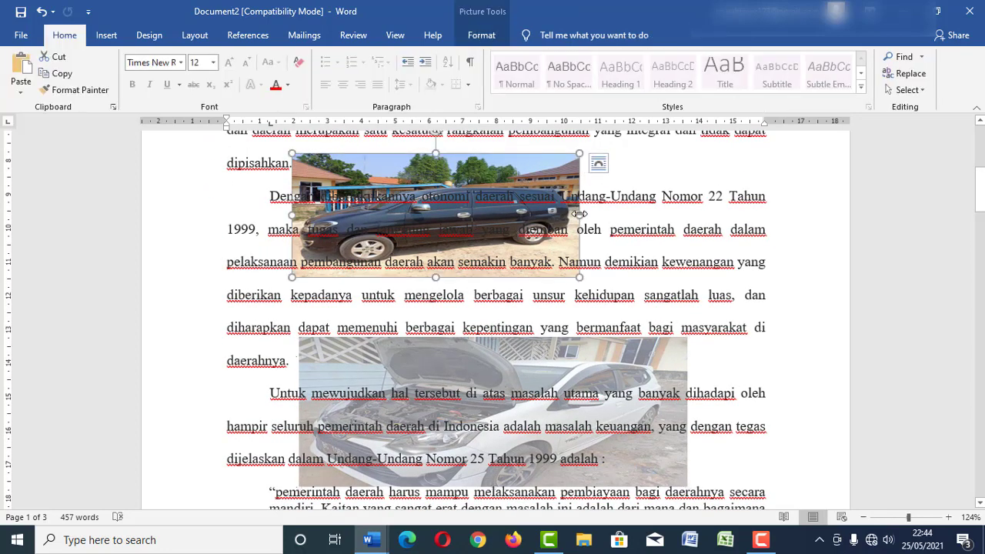
pyautogui.moveTo(579, 214); pyautogui.dragTo(659, 213)
pyautogui.scroll(1, 506, 203)
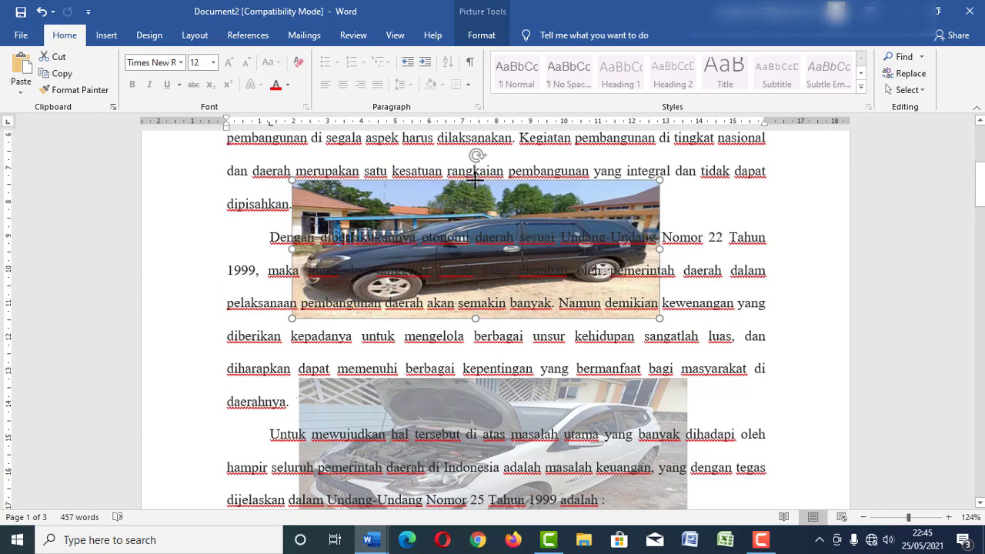
pyautogui.scroll(-2, 575, 376)
pyautogui.scroll(-2, 555, 382)
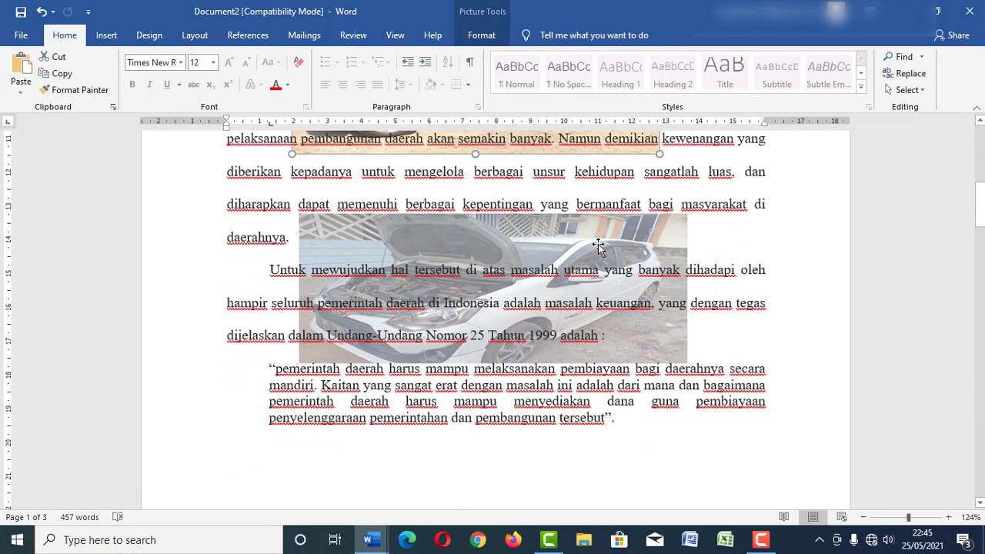
pyautogui.click(536, 278)
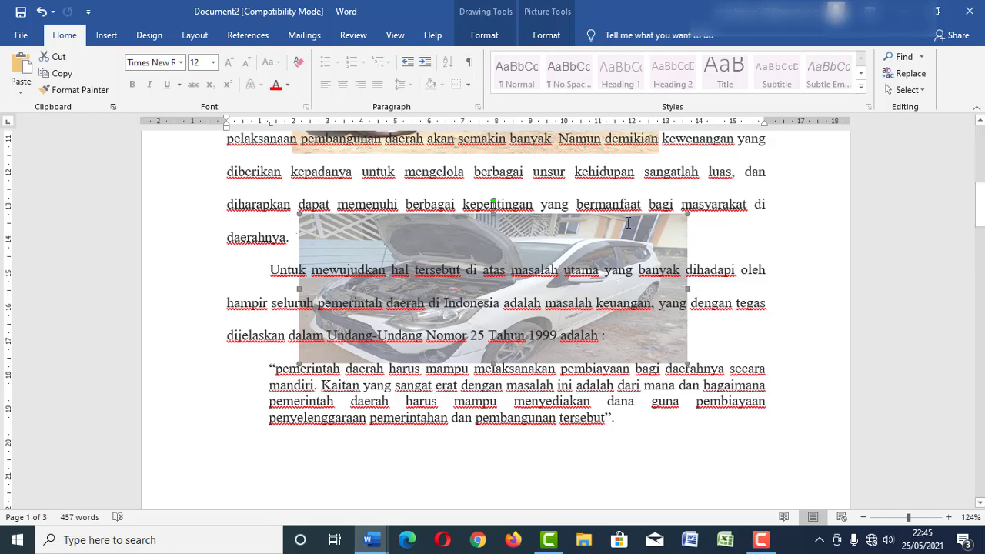
# Reduce the white-car photo's transparency from 51% to 31% in Format AutoShape.
pyautogui.rightClick(443, 240)
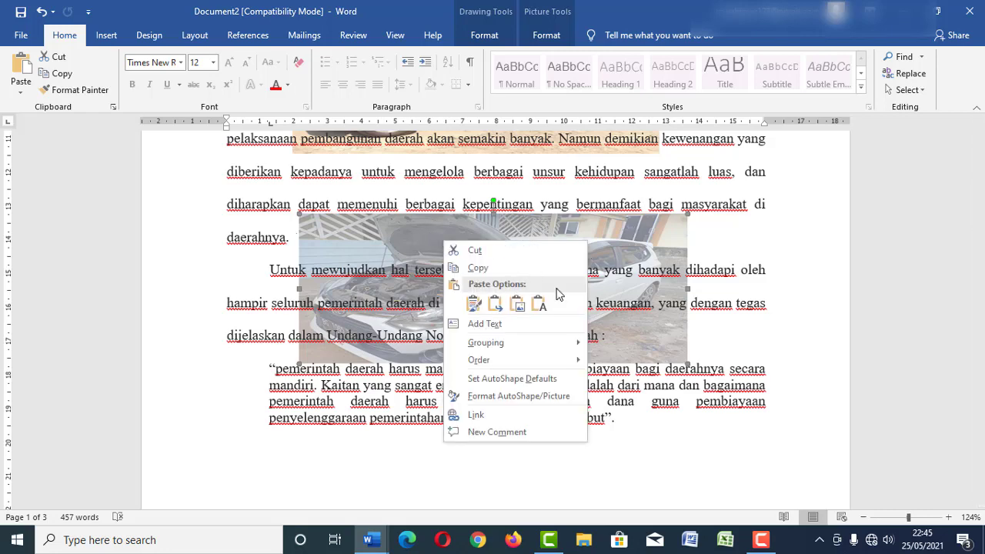
pyautogui.moveTo(539, 356)
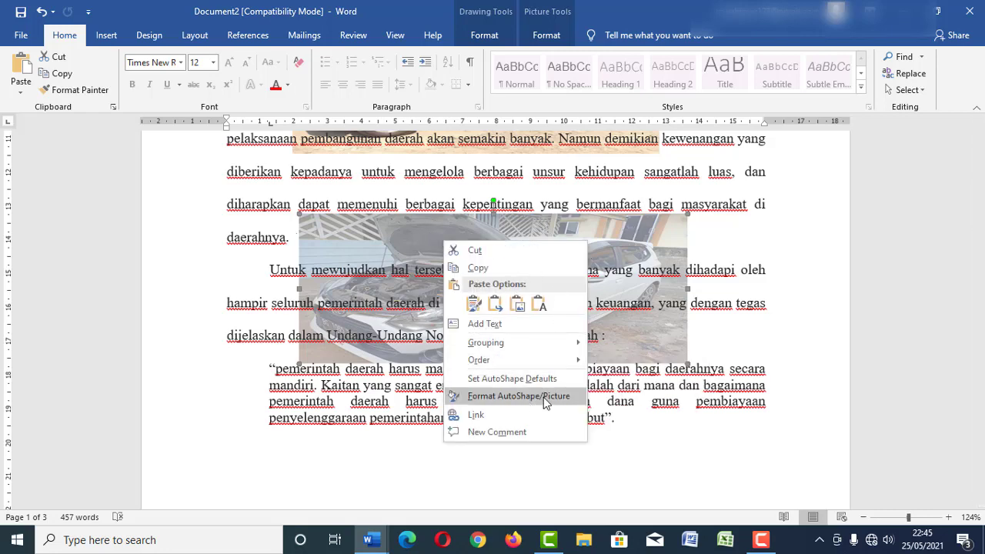
pyautogui.click(543, 397)
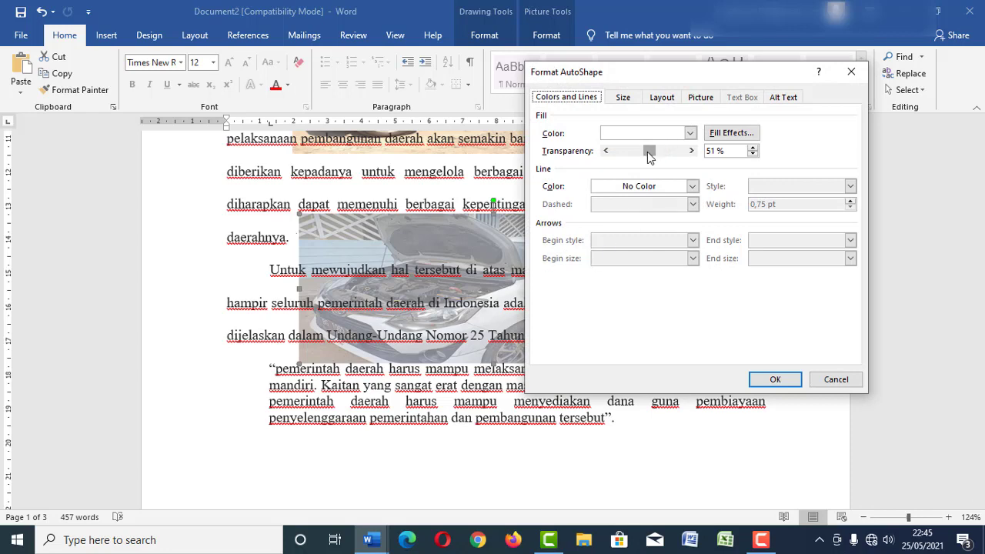
pyautogui.moveTo(647, 156); pyautogui.dragTo(637, 159)
pyautogui.click(783, 381)
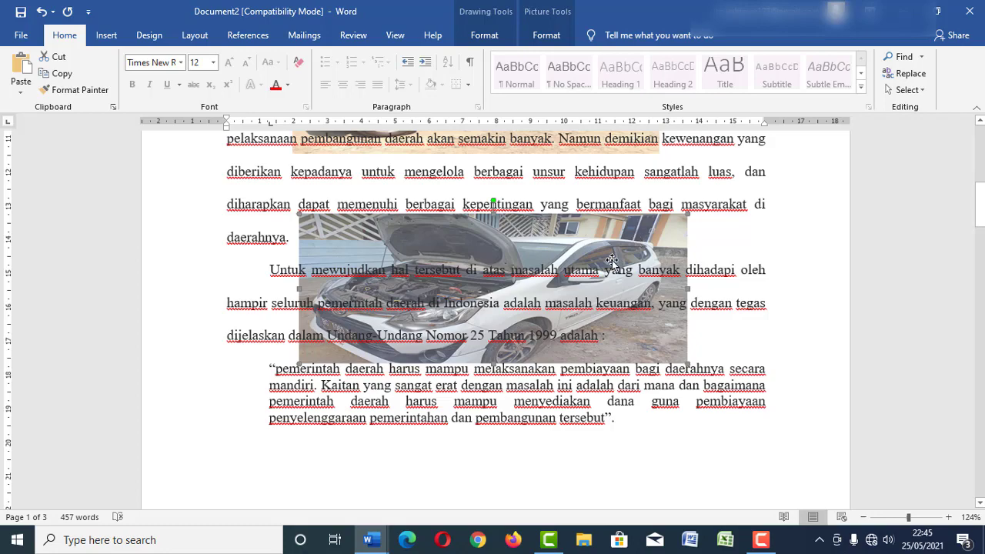
pyautogui.scroll(2, 611, 262)
pyautogui.scroll(1, 611, 262)
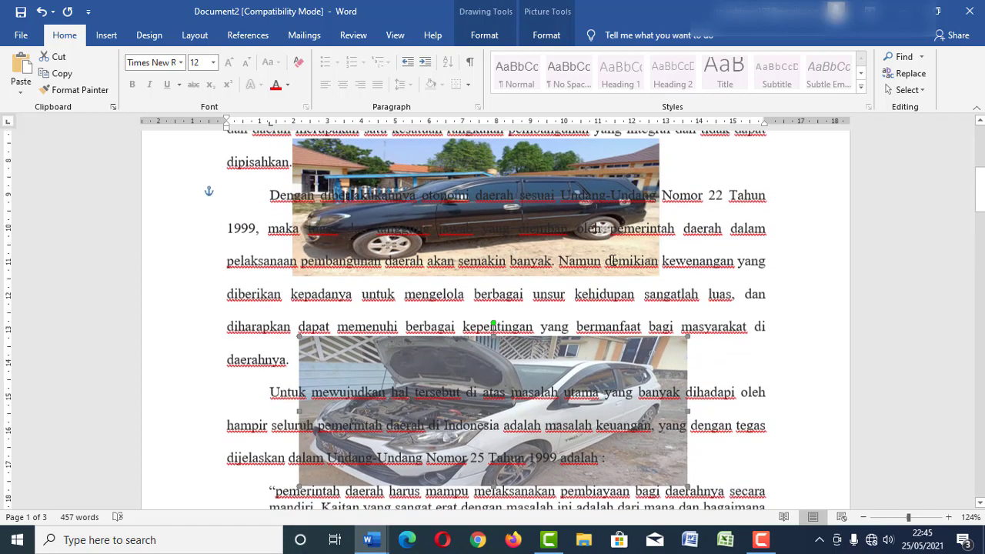
pyautogui.scroll(2, 612, 262)
pyautogui.scroll(-2, 612, 262)
pyautogui.scroll(-3, 607, 246)
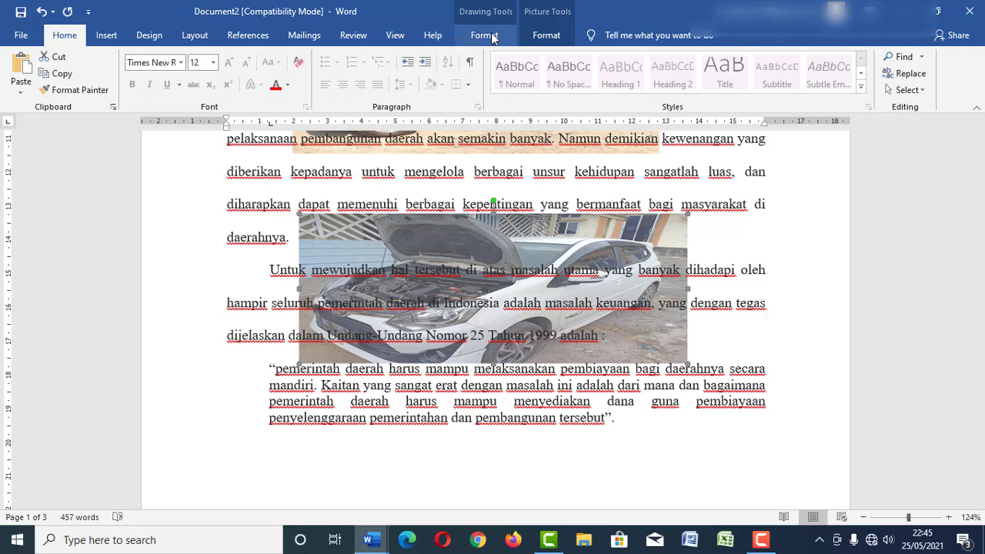
# Select the white-car photo on Picture Tools Format and preview Rotate options without rotating.
pyautogui.click(548, 38)
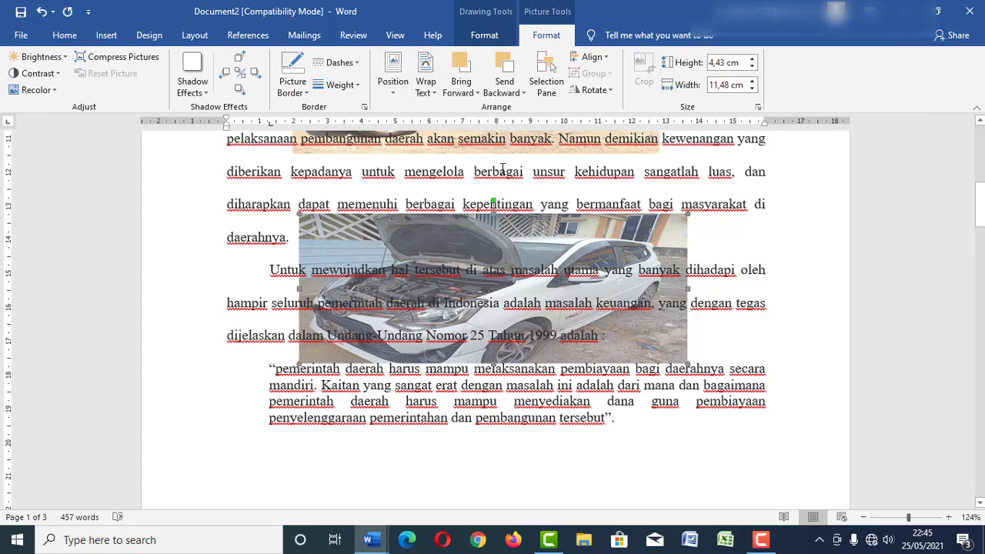
pyautogui.click(491, 35)
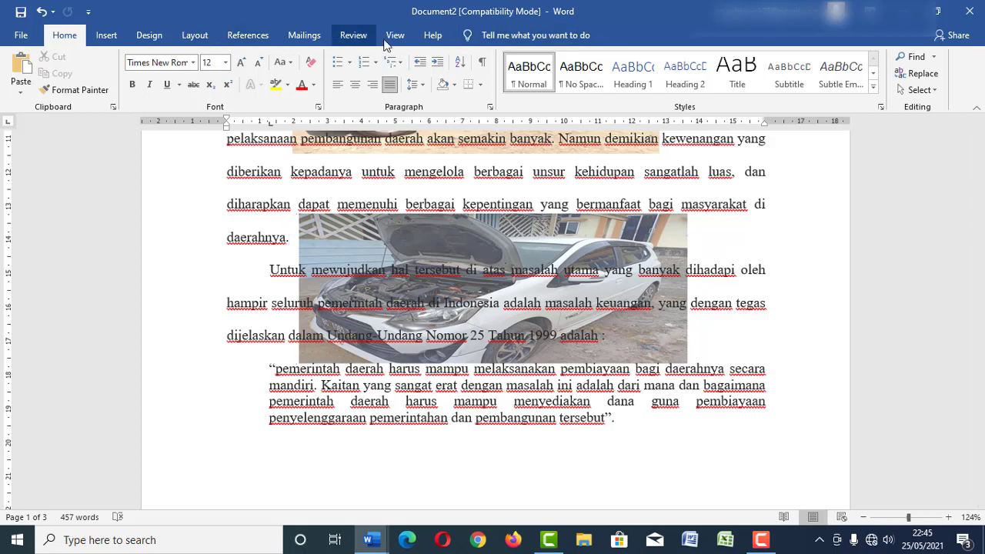
pyautogui.click(627, 234)
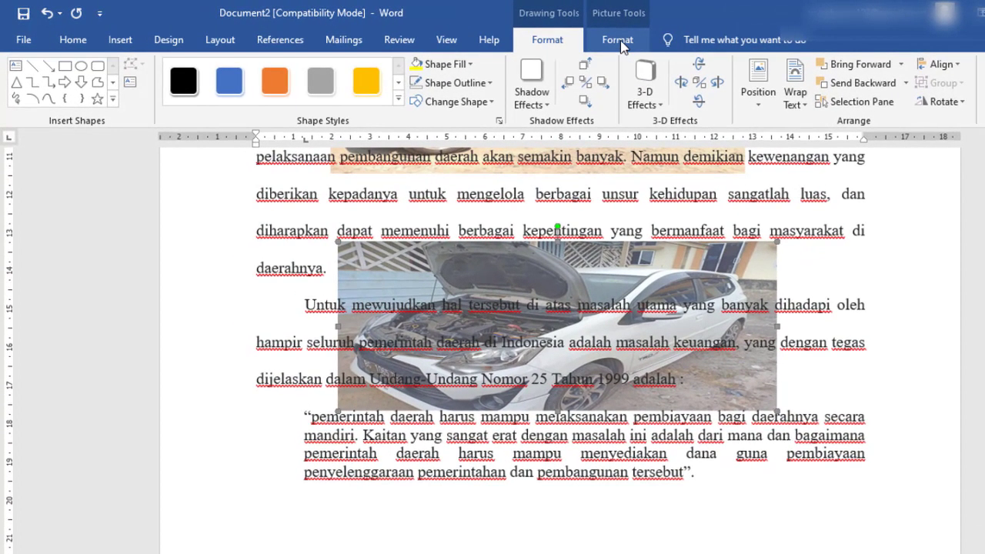
pyautogui.click(550, 36)
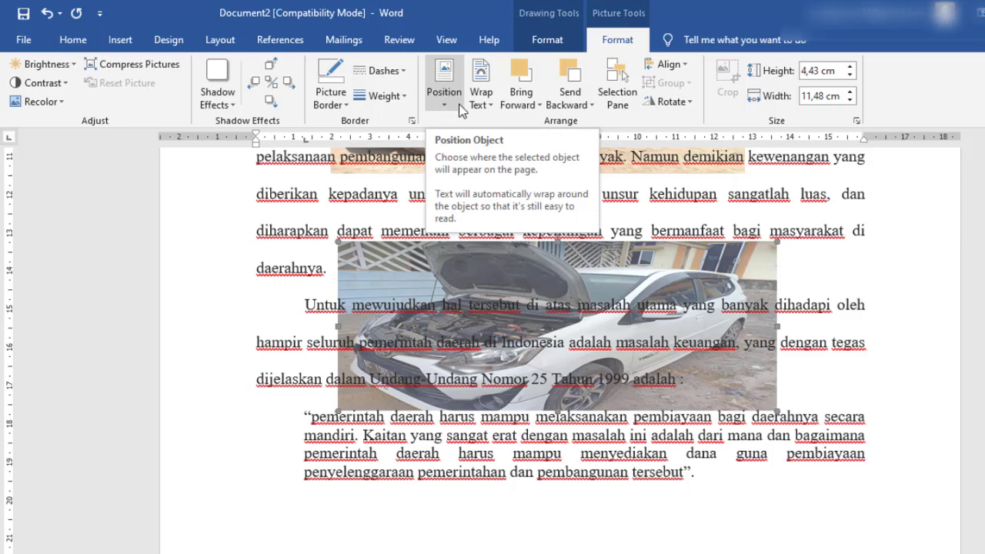
pyautogui.click(671, 102)
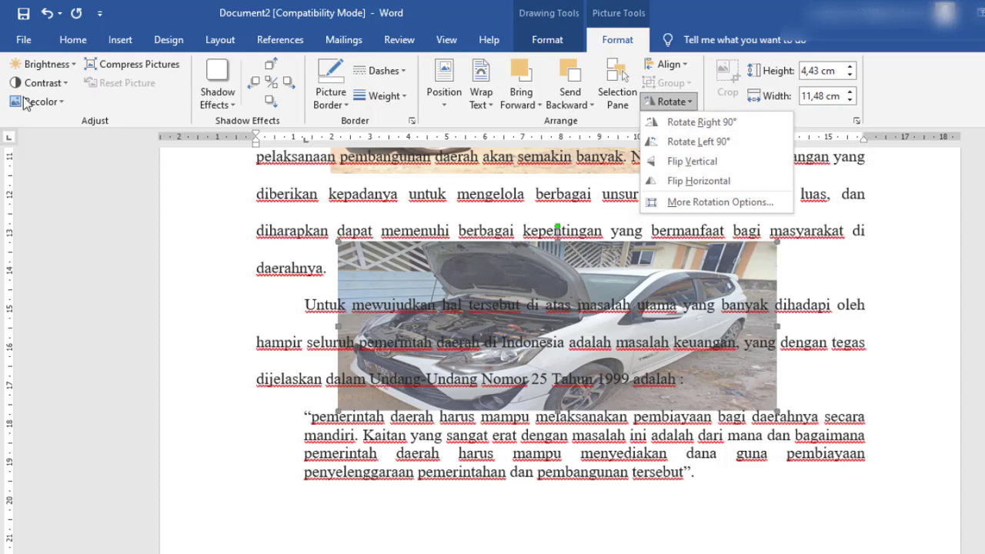
pyautogui.press('Escape')
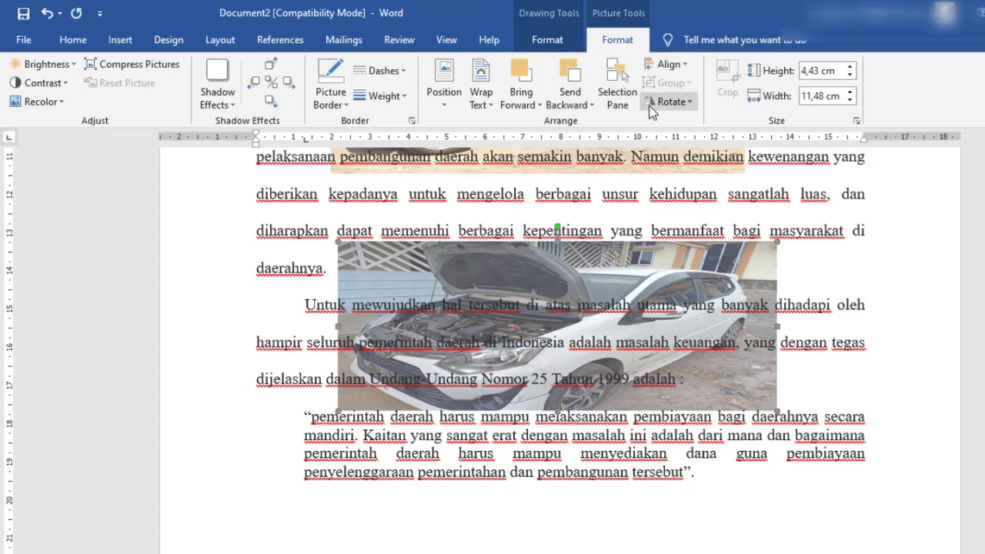
# Give the photo a thicker picture border and change its colour from red to green.
pyautogui.click(339, 92)
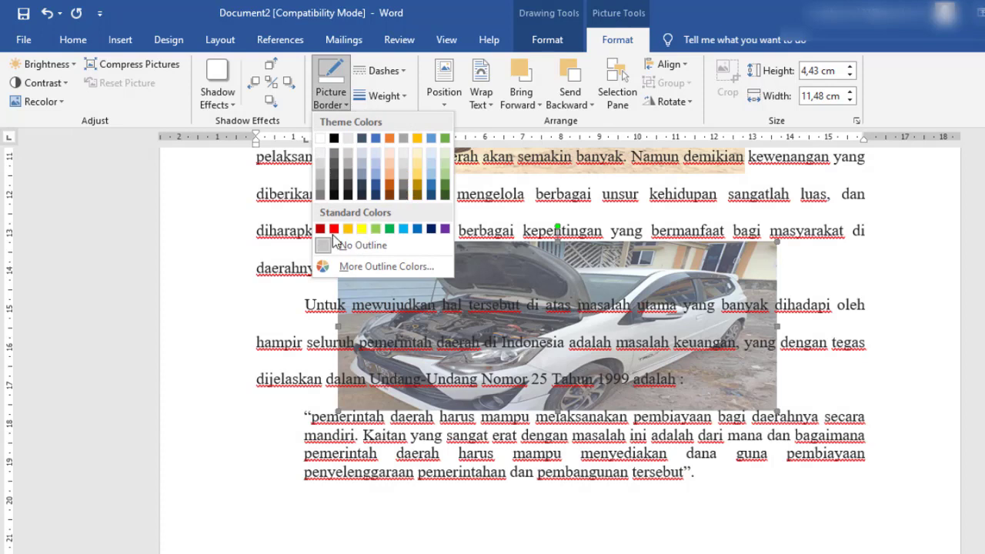
pyautogui.click(333, 229)
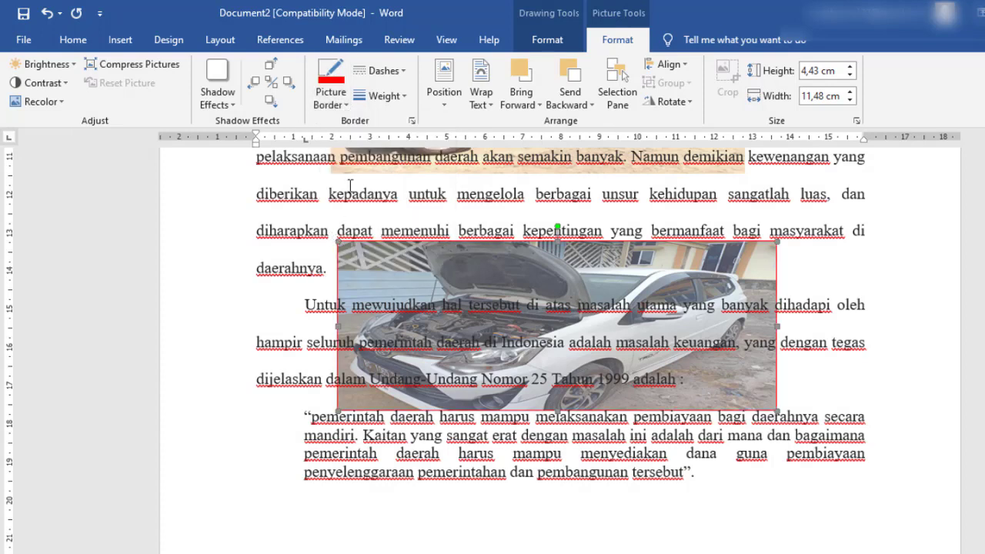
pyautogui.click(400, 96)
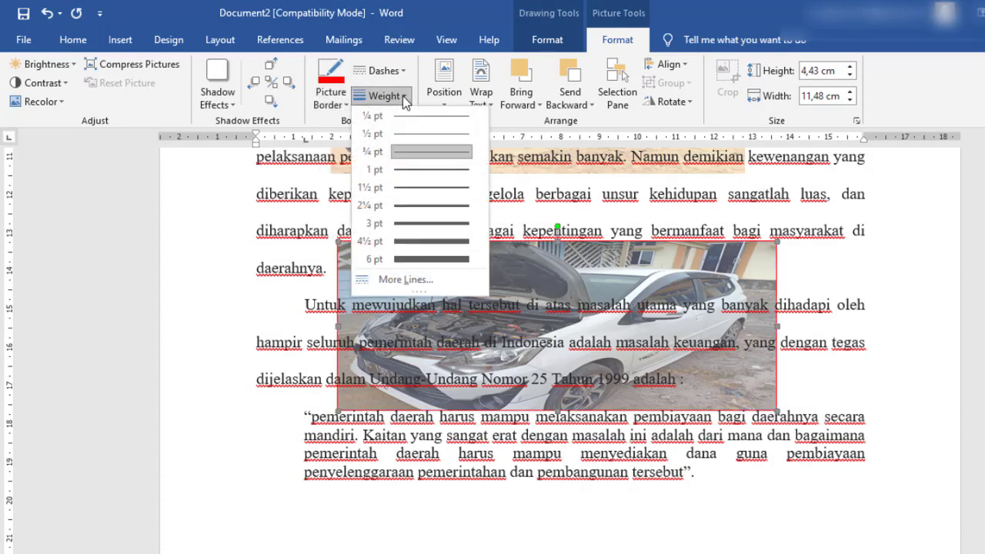
pyautogui.click(425, 196)
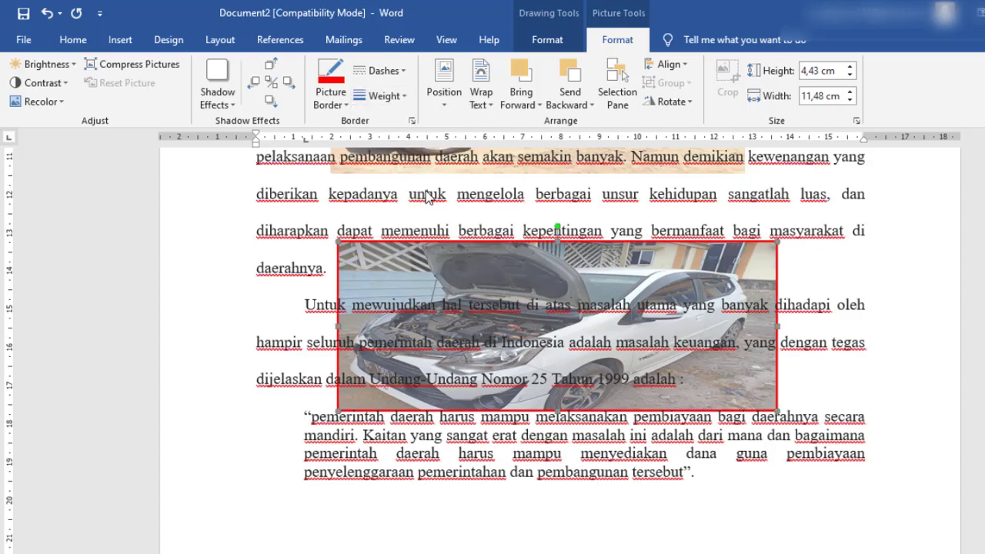
pyautogui.click(342, 106)
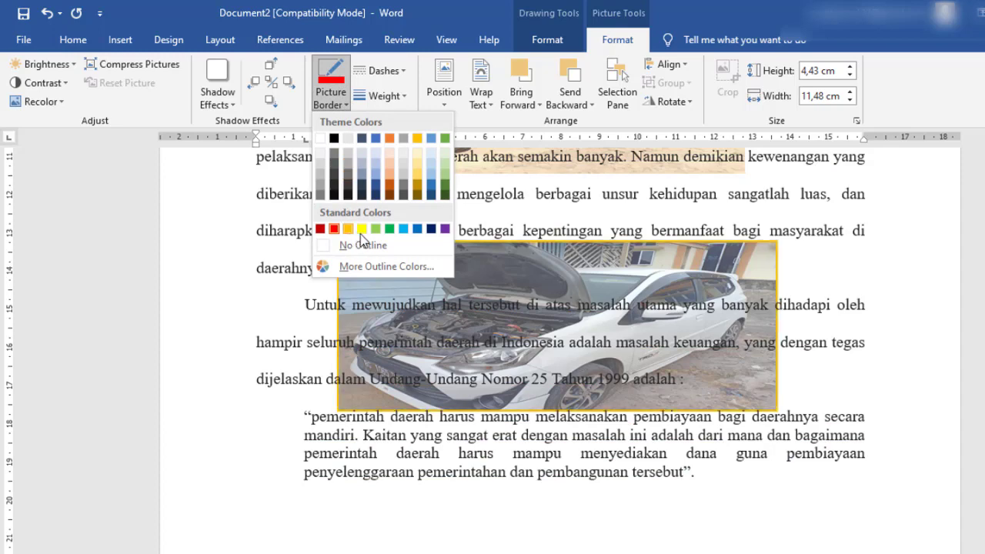
pyautogui.click(390, 229)
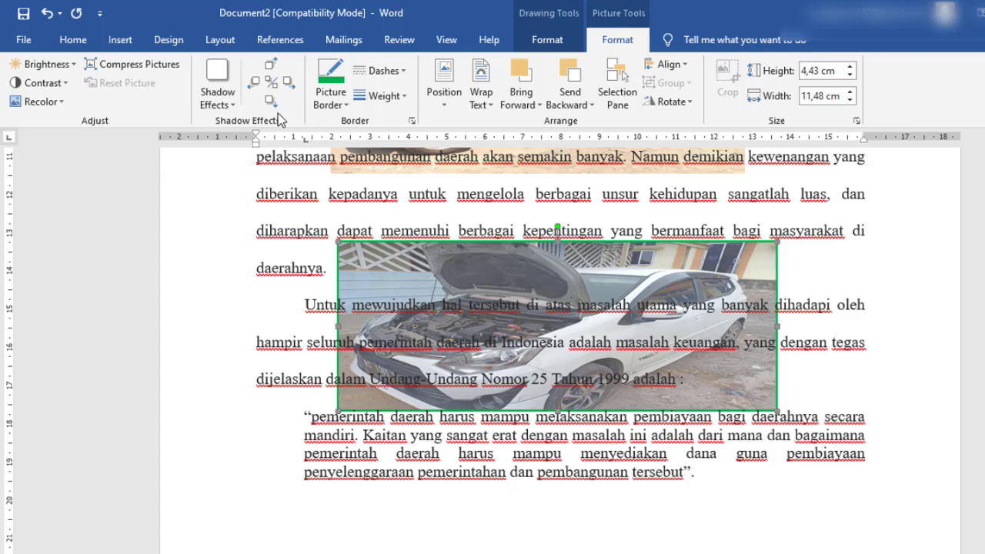
# Nudge the picture's shadow right, down, left, up, then further right several times.
pyautogui.click(287, 87)
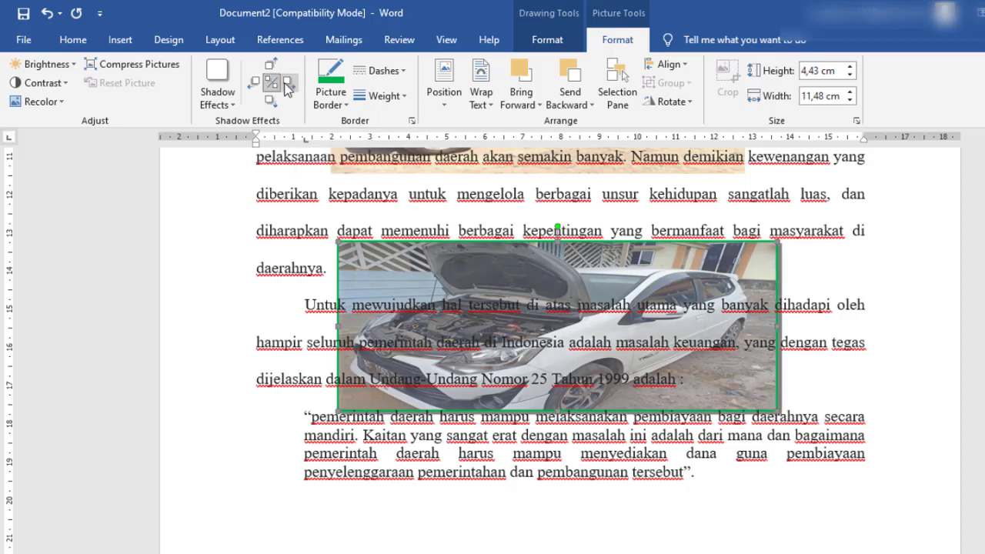
pyautogui.click(270, 100)
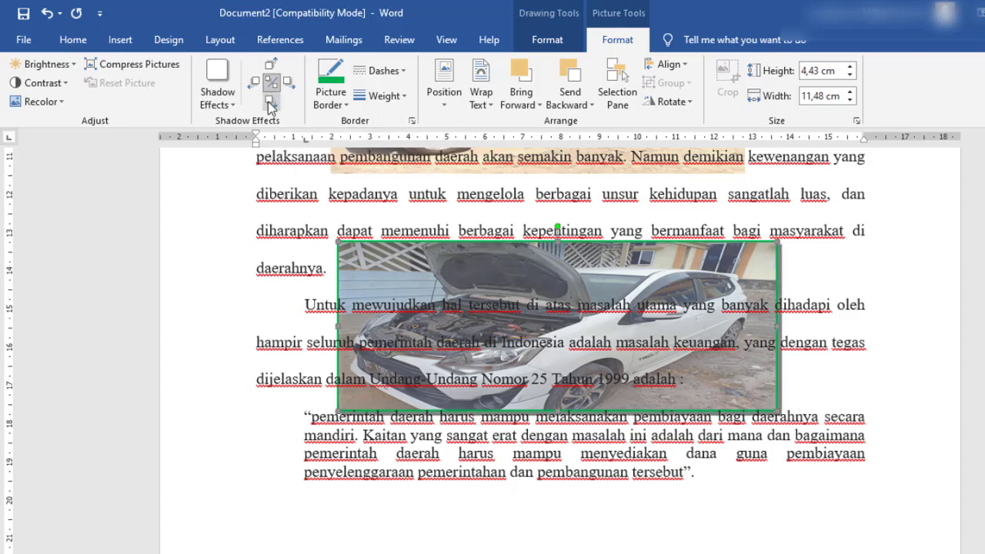
pyautogui.click(254, 81)
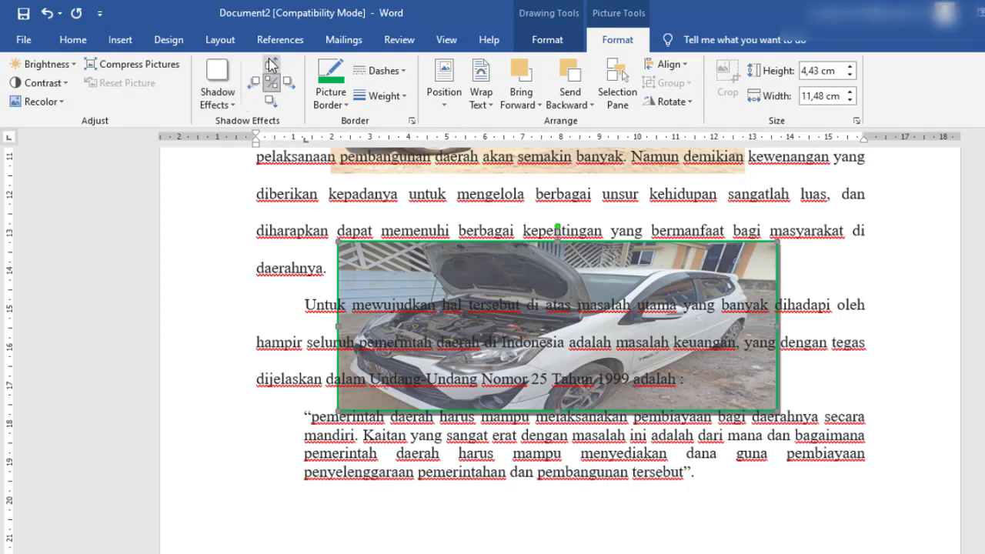
pyautogui.click(270, 65)
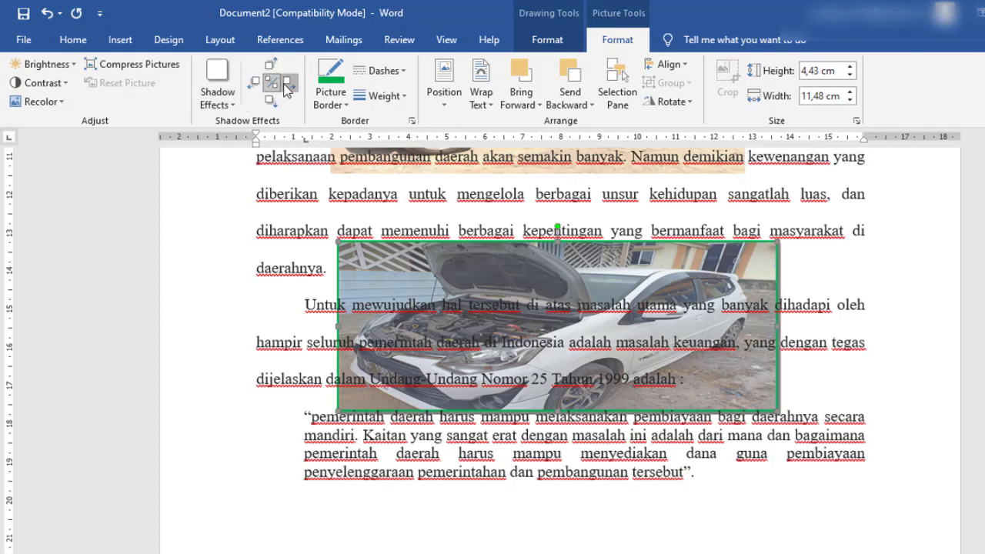
pyautogui.click(288, 81)
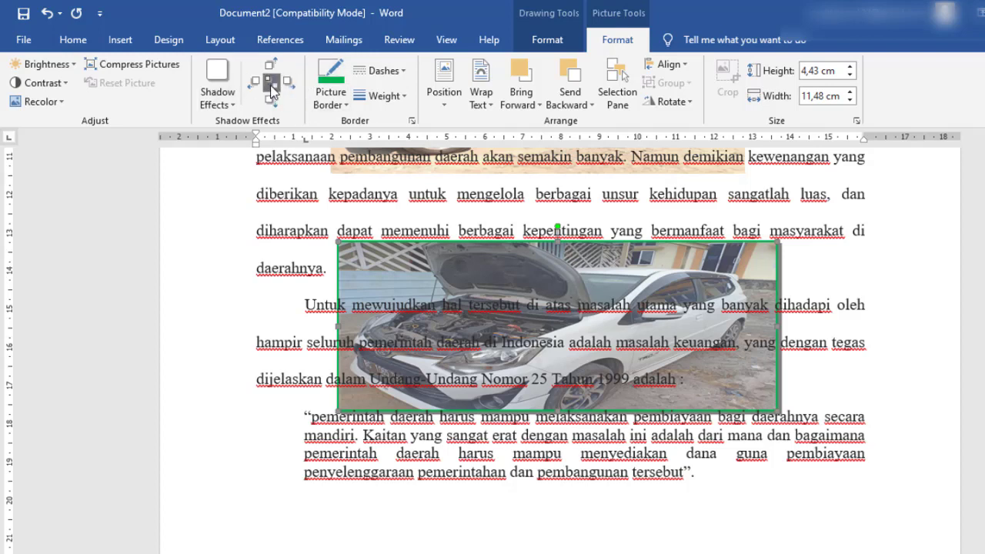
pyautogui.click(287, 83)
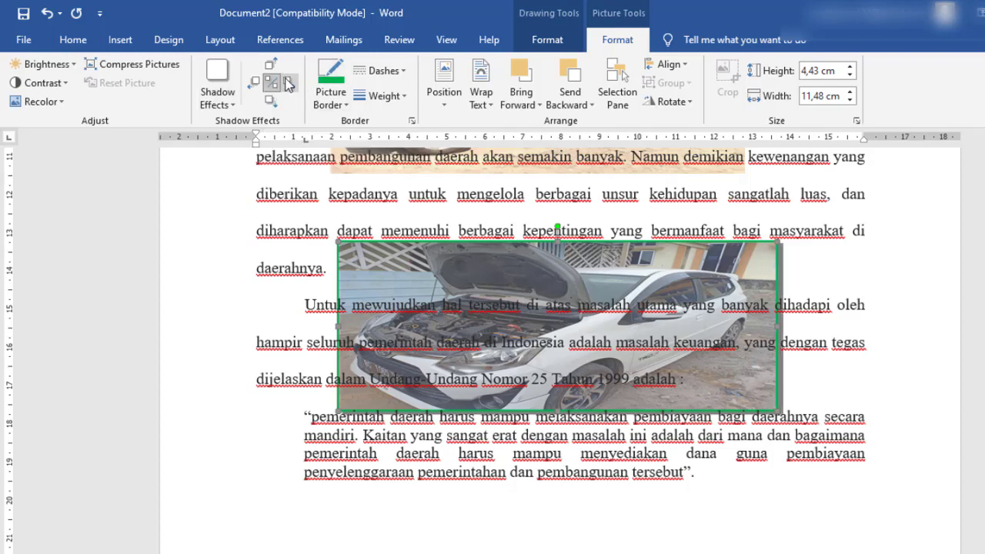
pyautogui.click(288, 83)
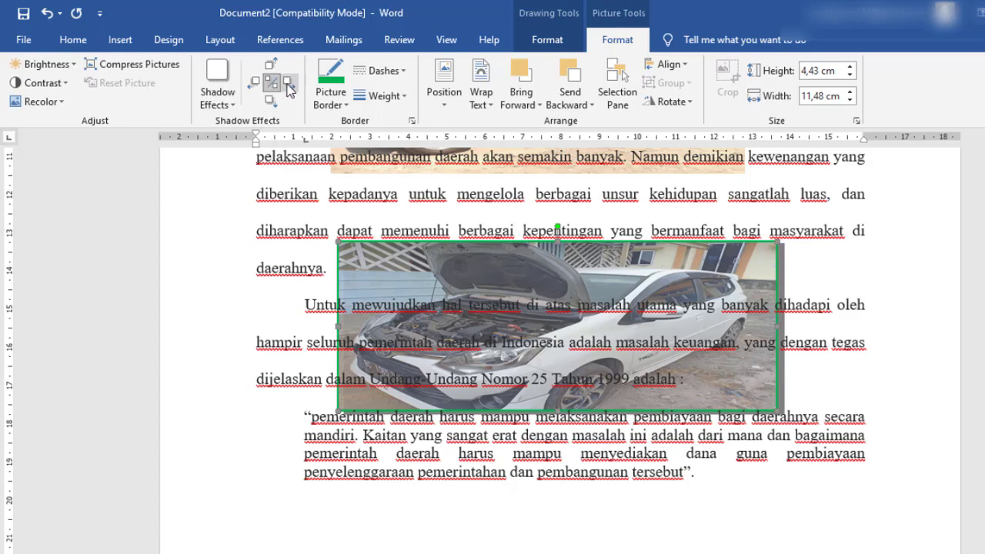
pyautogui.click(288, 85)
pyautogui.click(287, 84)
pyautogui.click(288, 84)
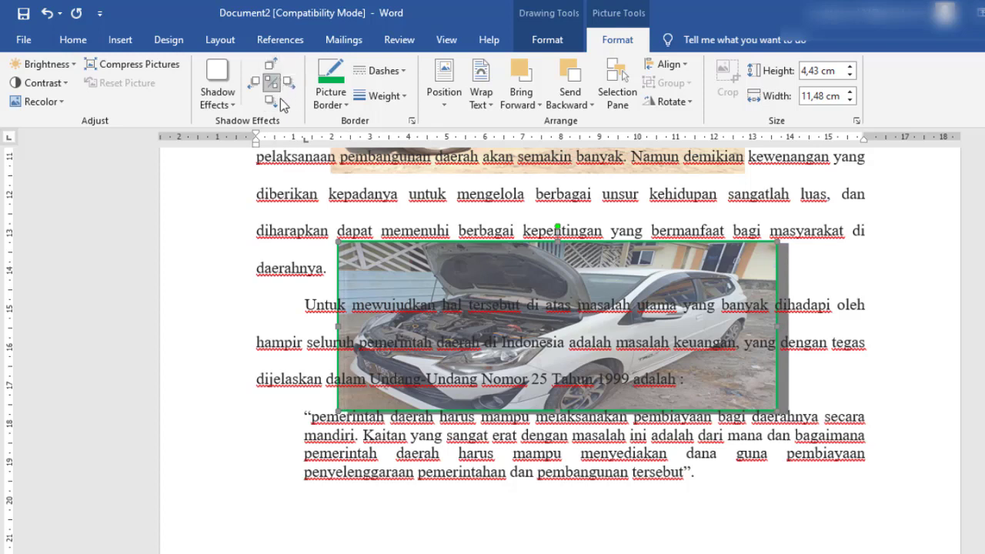
# Clear the shadow with No Shadow, then apply Perspective Shadow Style 13.
pyautogui.click(222, 86)
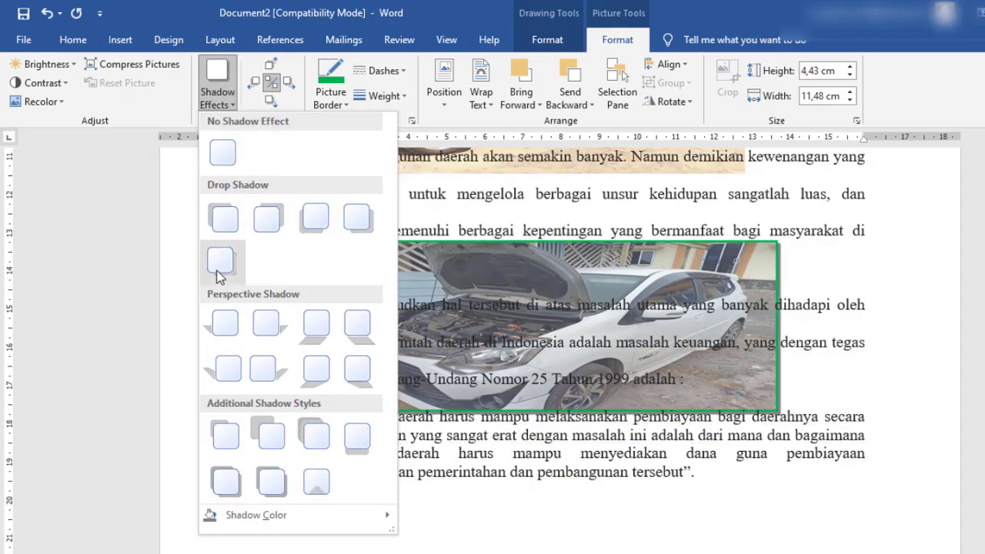
pyautogui.click(226, 156)
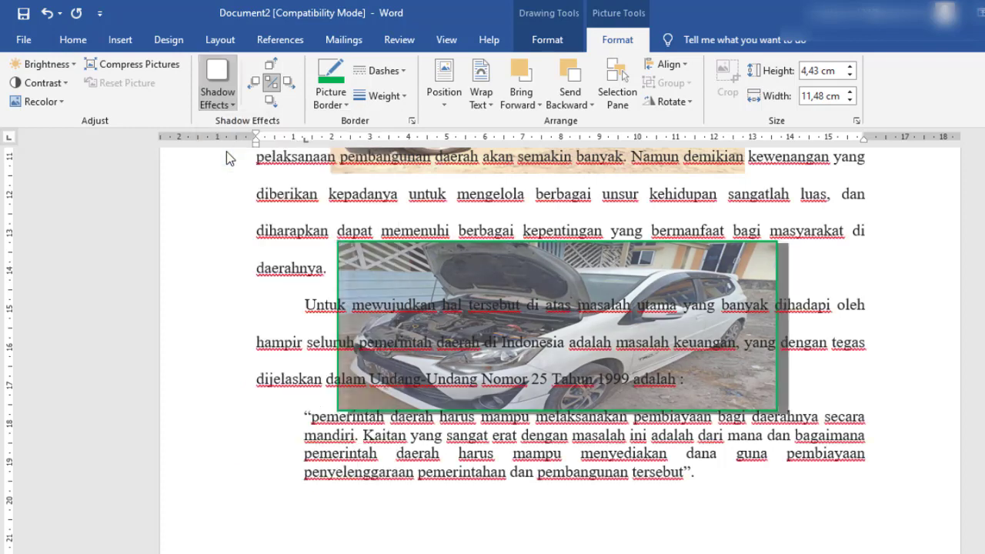
pyautogui.click(213, 72)
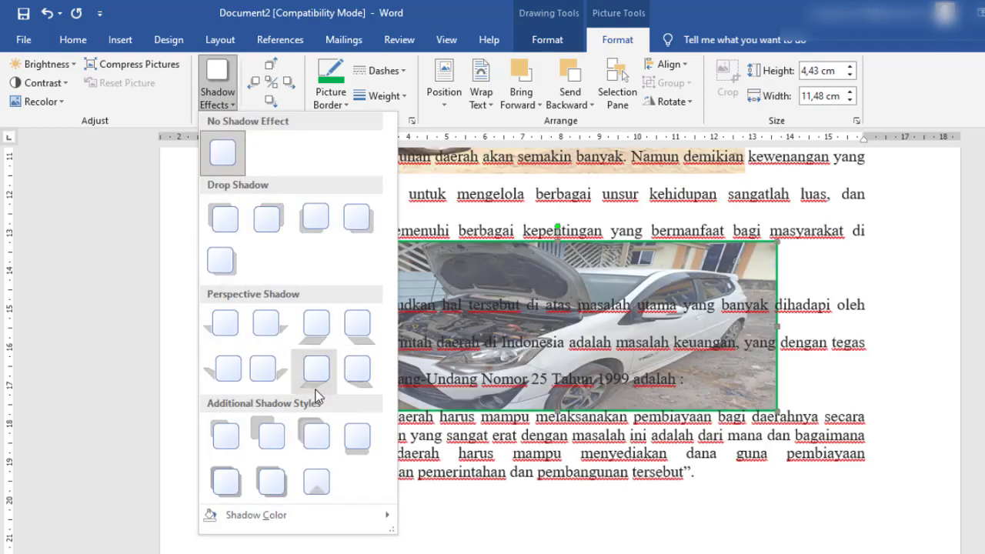
pyautogui.click(364, 382)
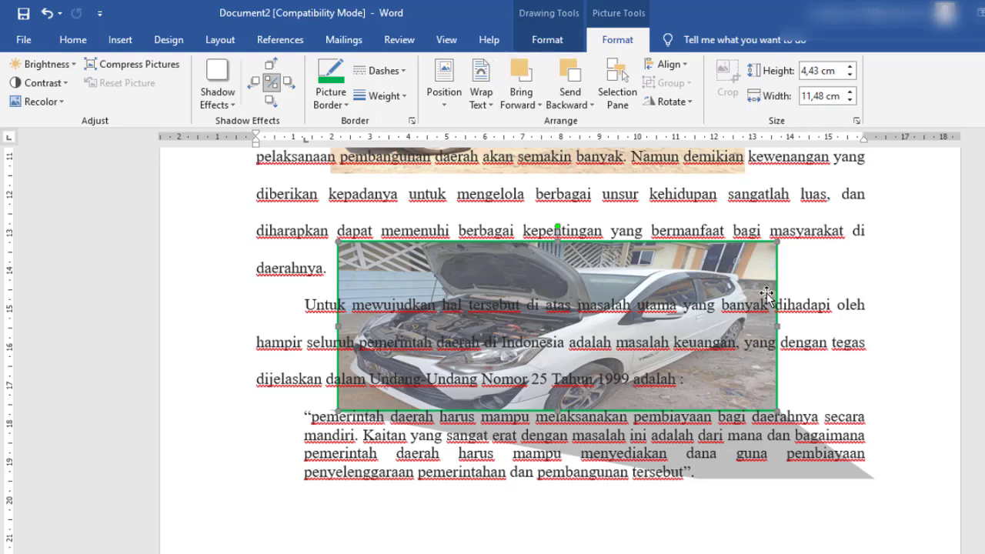
pyautogui.scroll(2, 505, 258)
pyautogui.scroll(3, 503, 258)
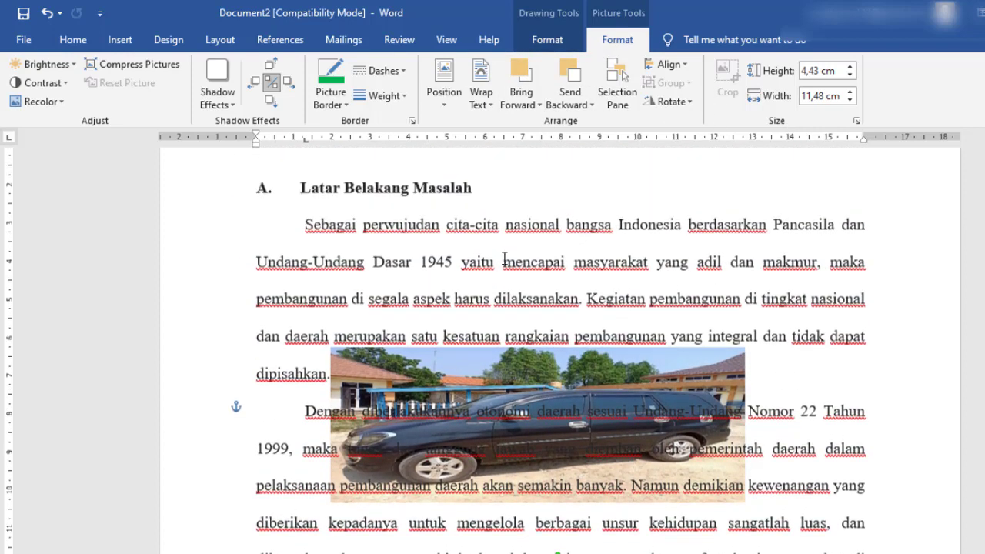
pyautogui.scroll(2, 501, 259)
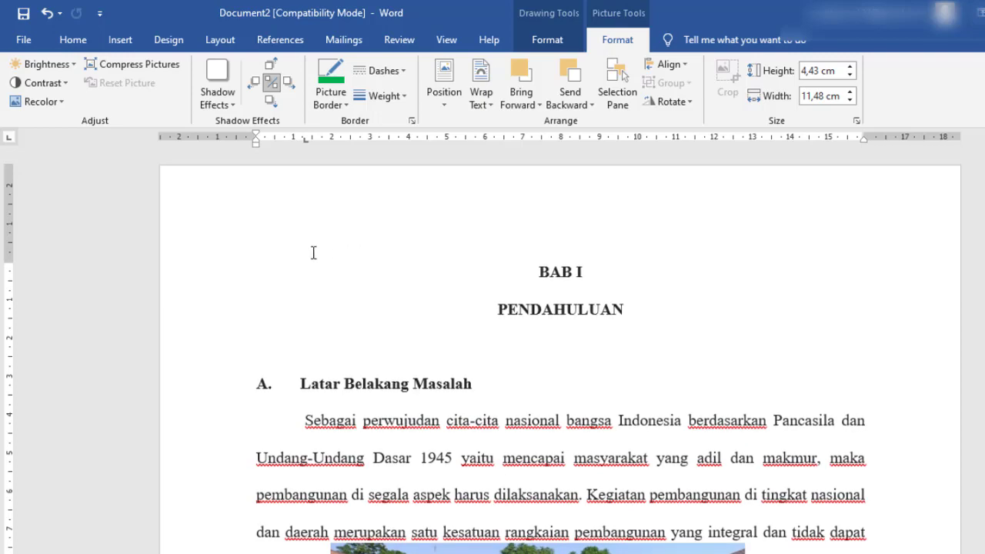
pyautogui.scroll(-5, 312, 253)
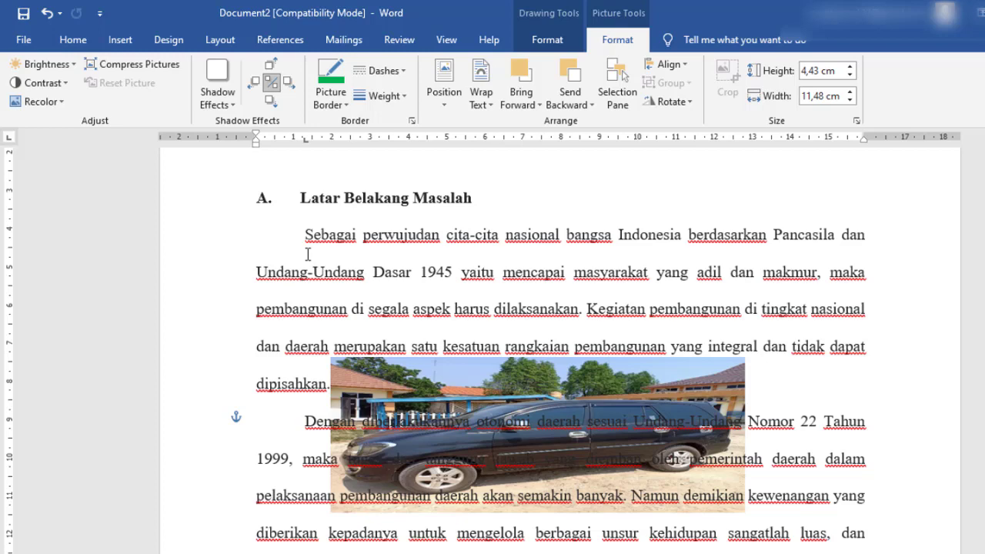
pyautogui.scroll(-2, 315, 248)
pyautogui.scroll(-3, 311, 254)
pyautogui.scroll(-5, 310, 261)
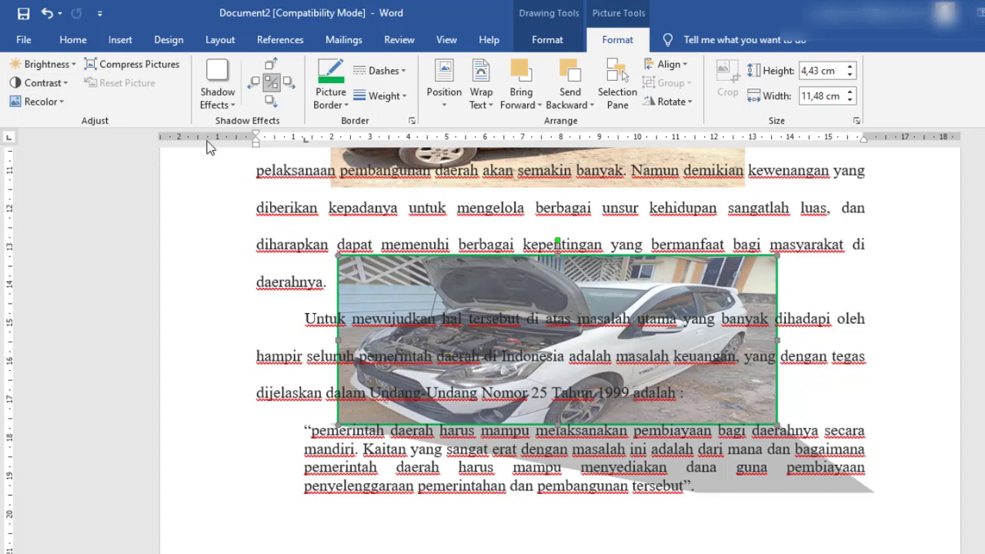
# Save As a Word Document in Documents, named 'latihan merubah gambar menjadi transparan' plus the author's name.
pyautogui.click(24, 13)
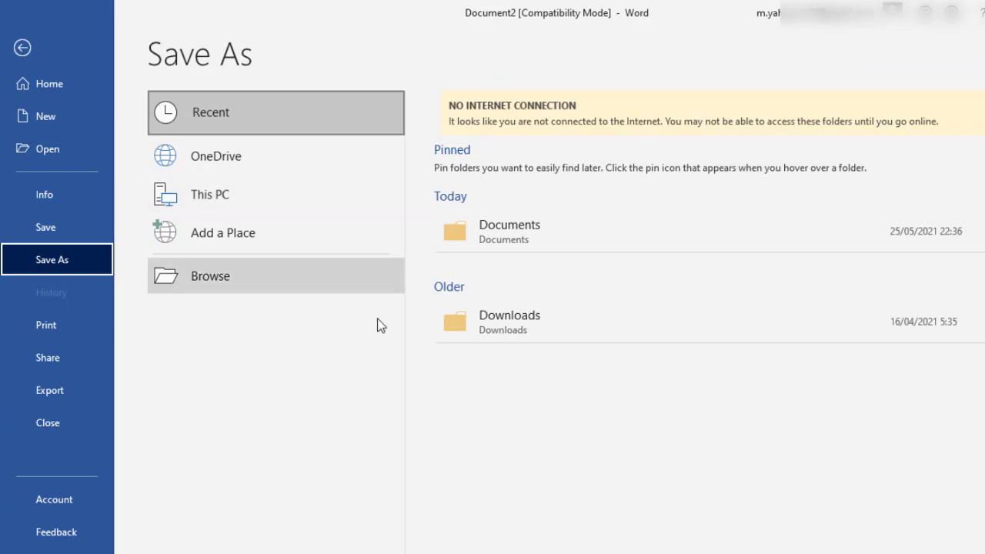
pyautogui.click(526, 230)
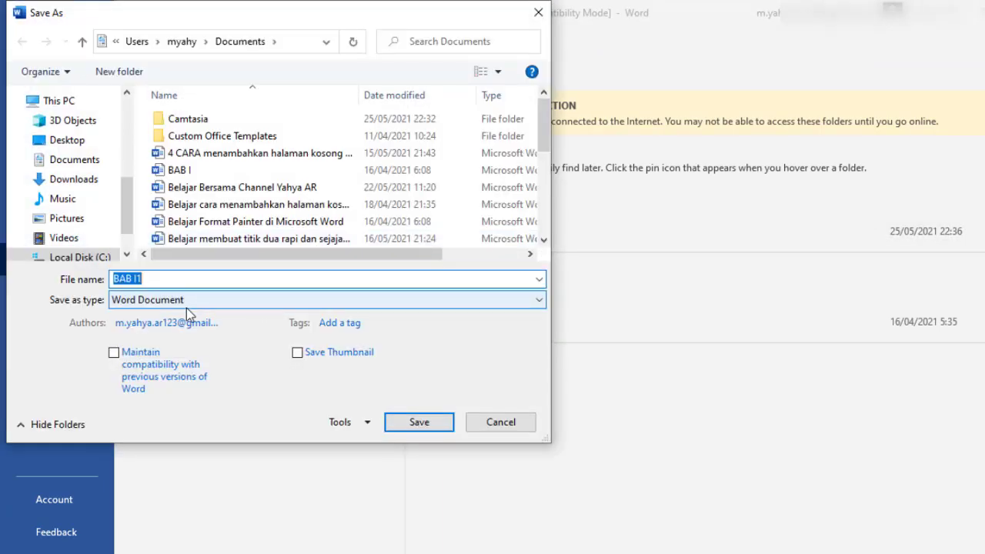
pyautogui.write('latihan')
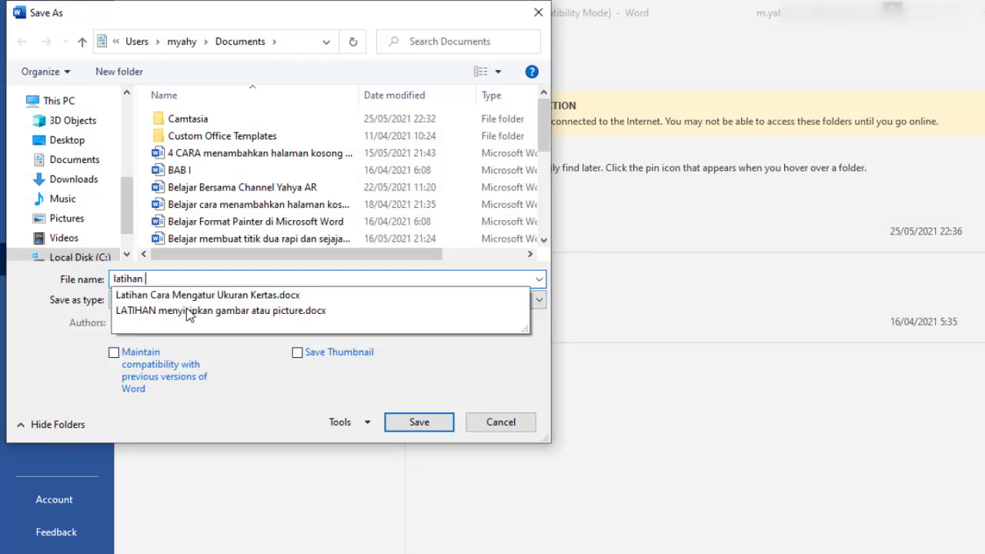
pyautogui.write(' meru')
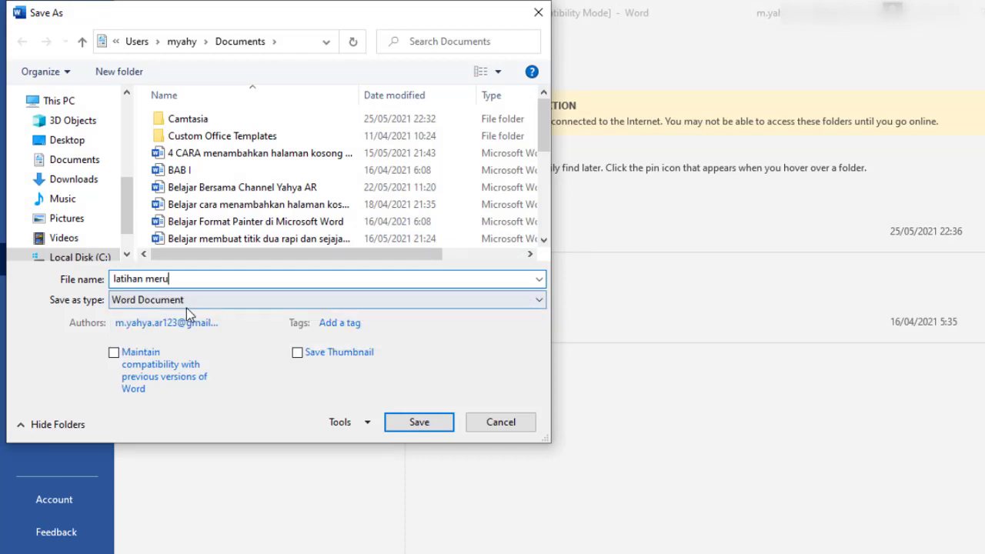
pyautogui.write('ba')
pyautogui.write('amba')
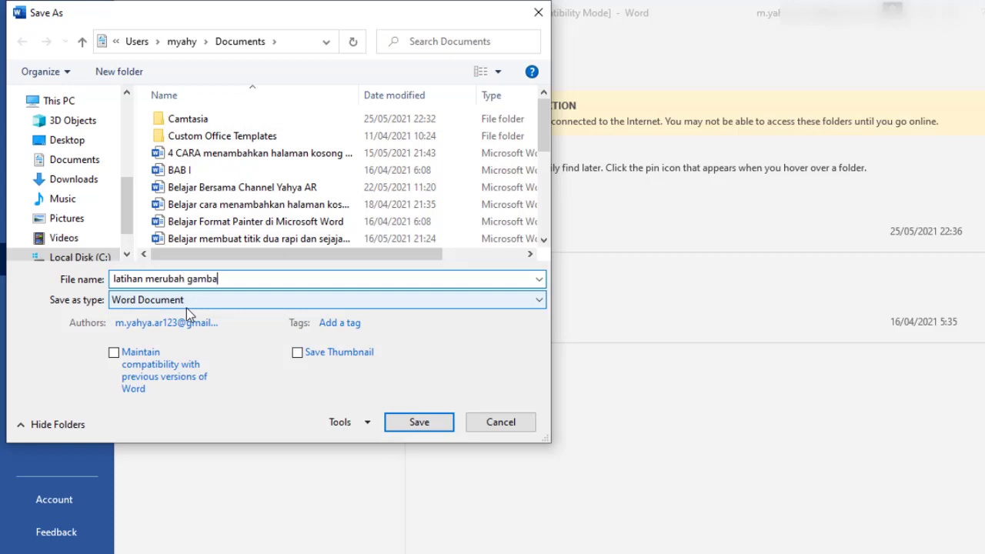
pyautogui.write('r menajdi')
pyautogui.press('BackSpace')
pyautogui.press('BackSpace')
pyautogui.press('BackSpace')
pyautogui.press('BackSpace')
pyautogui.write('jadi')
pyautogui.write(' transpa')
pyautogui.write('ran yahya')
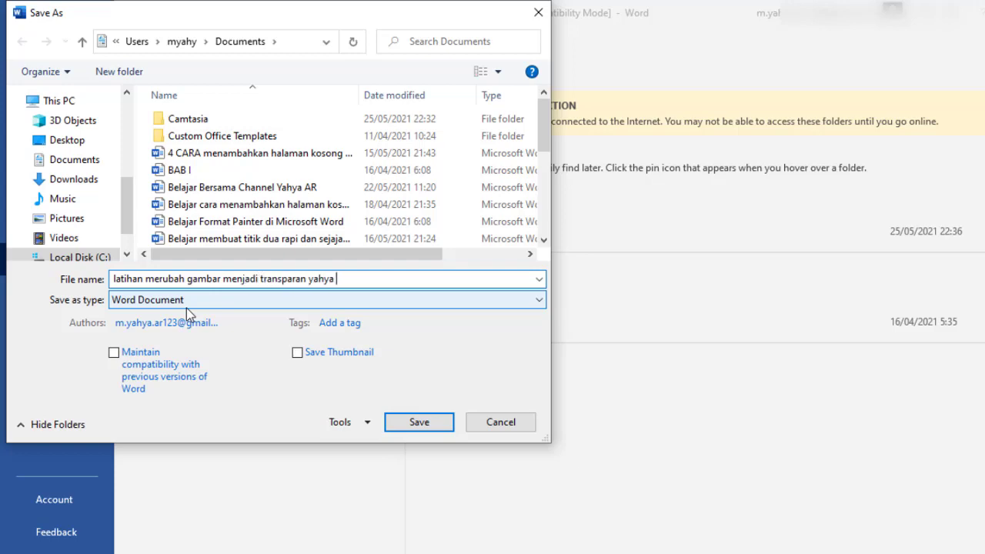
pyautogui.write(' ar')
pyautogui.press('Return')
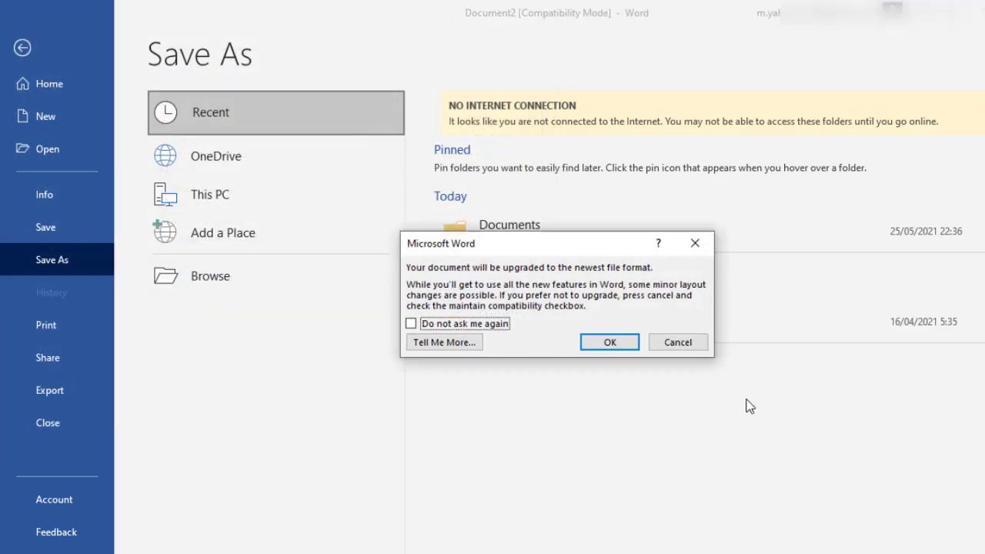
# Accept upgrading the document to the newest file format to complete the save.
pyautogui.click(617, 345)
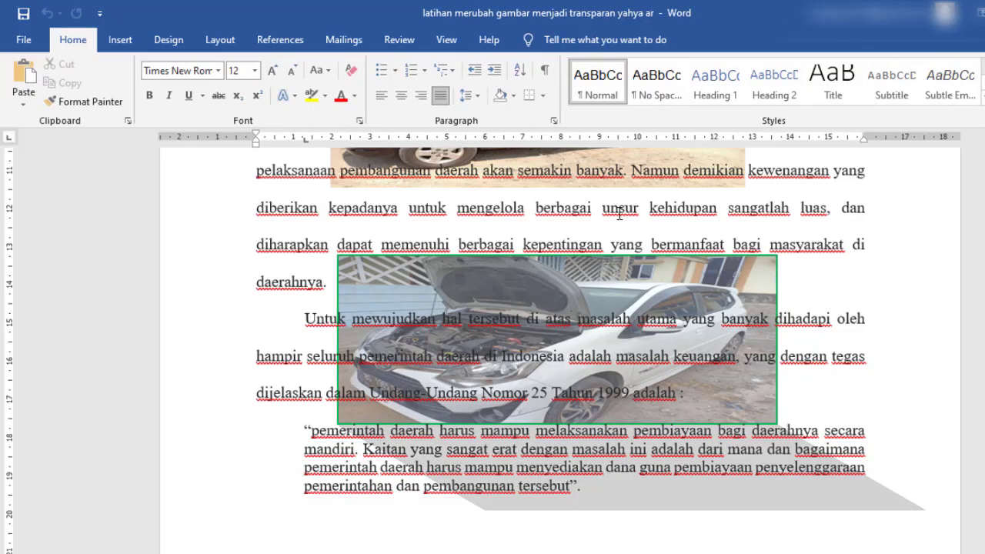